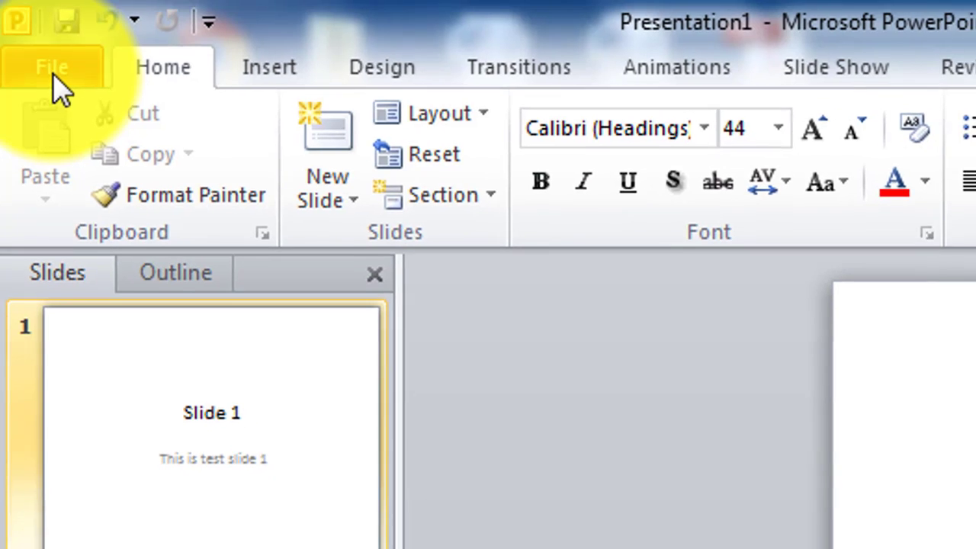
# - Open Backstage view on the Info page for the presentation
pyautogui.click(55, 75)
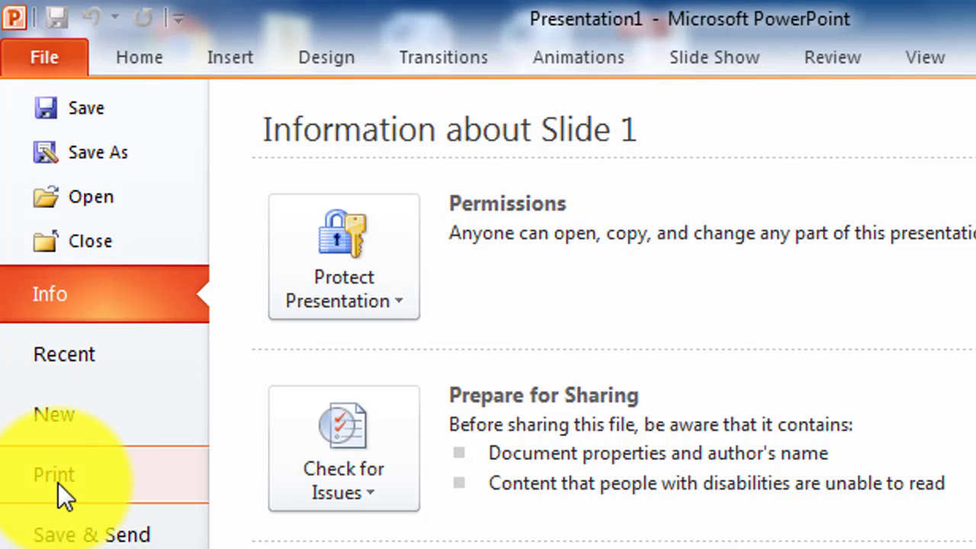
# - Show the doPDF 9 print preview and page through slides 2 and 3, then back to Slide 1
pyautogui.click(40, 474)
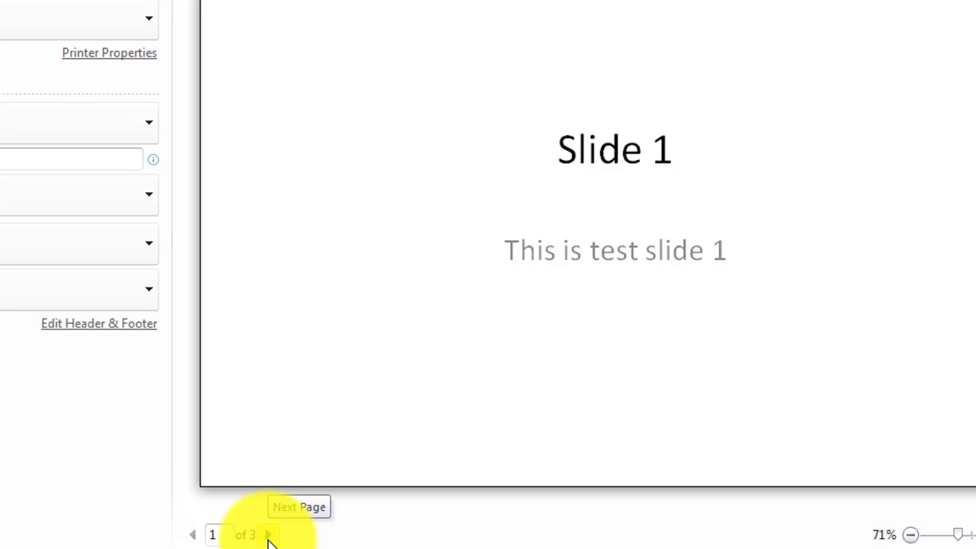
pyautogui.click(268, 537)
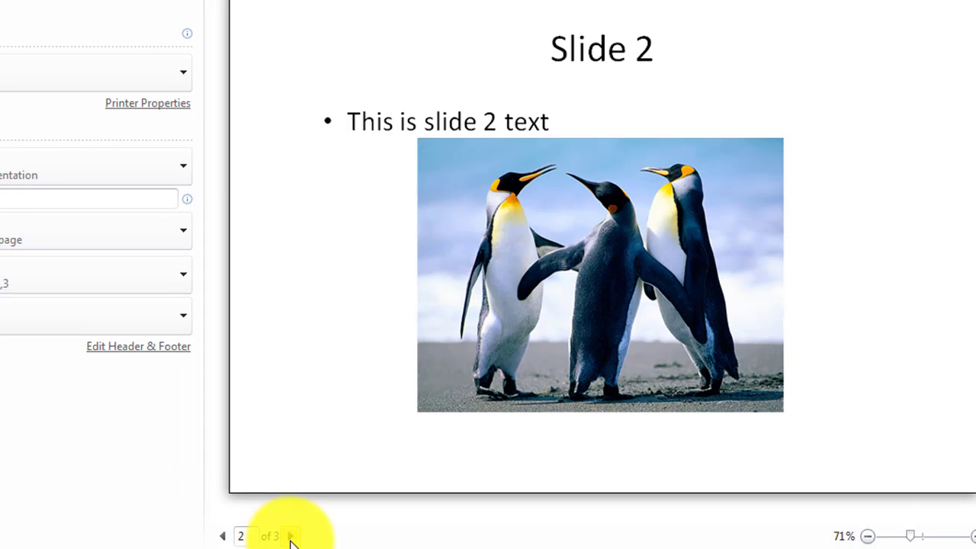
pyautogui.click(291, 537)
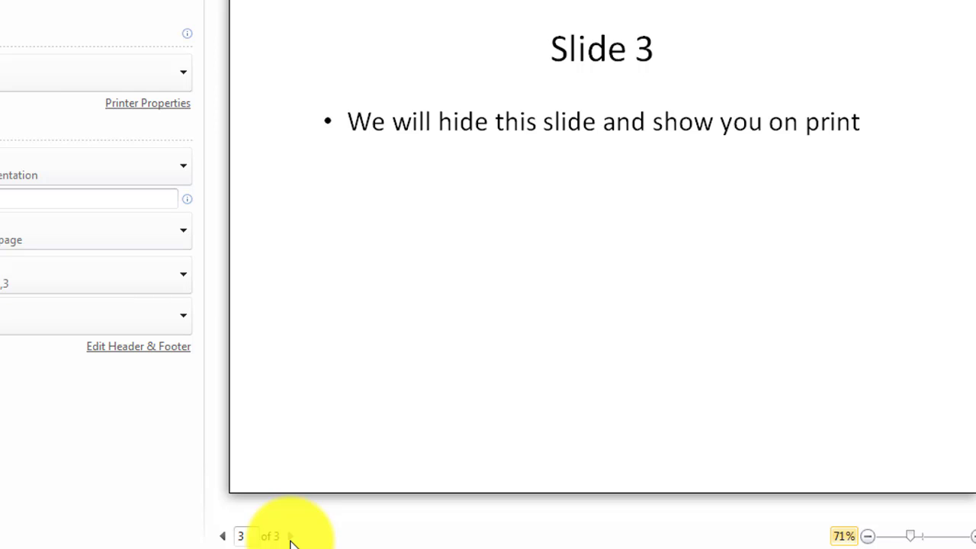
pyautogui.click(225, 537)
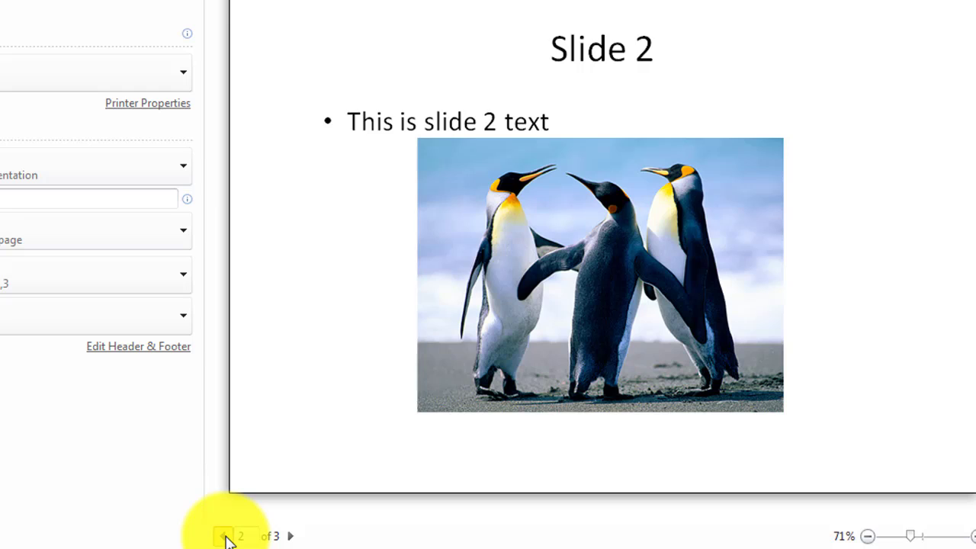
pyautogui.click(226, 537)
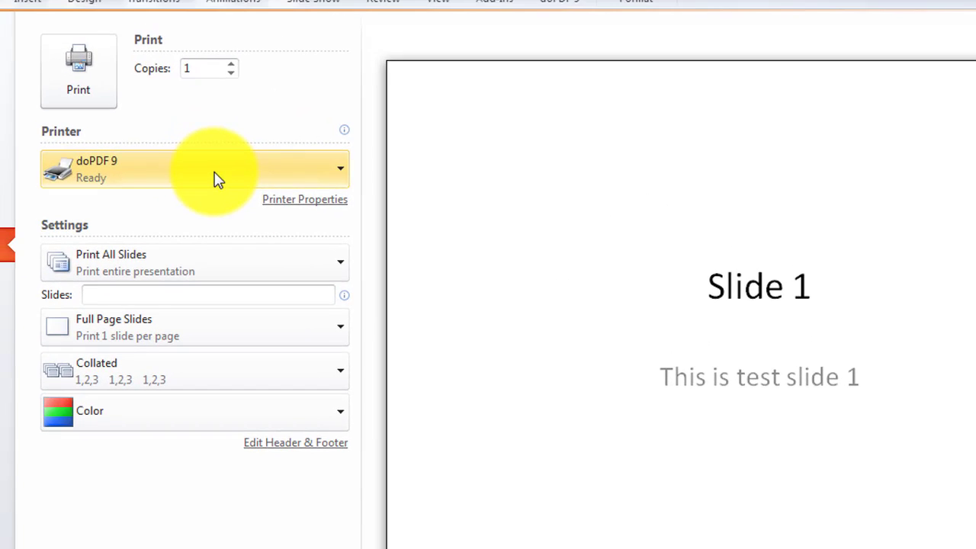
# - Show the Full Page Slides layout list with Notes Pages, Outline and 1–9 slide handouts
pyautogui.moveTo(216, 179)
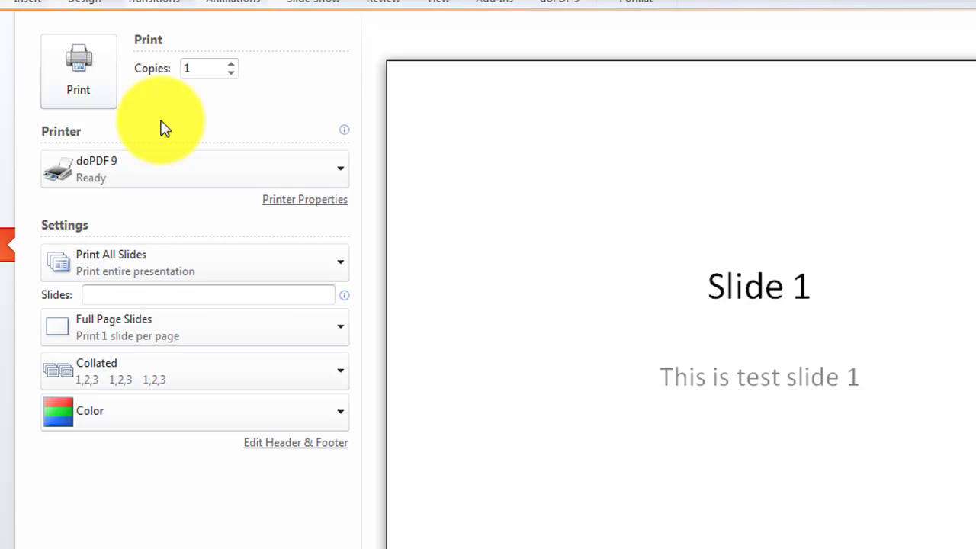
pyautogui.click(148, 298)
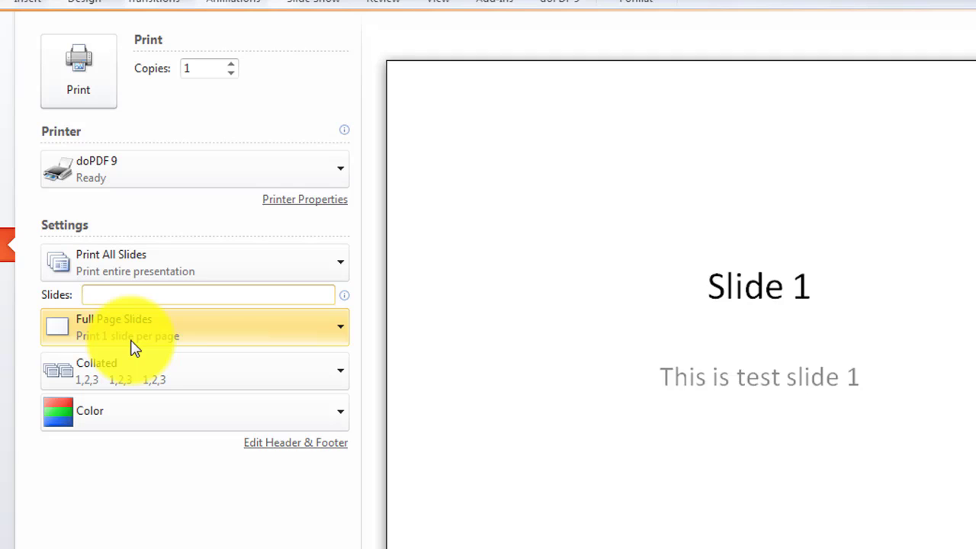
pyautogui.click(134, 348)
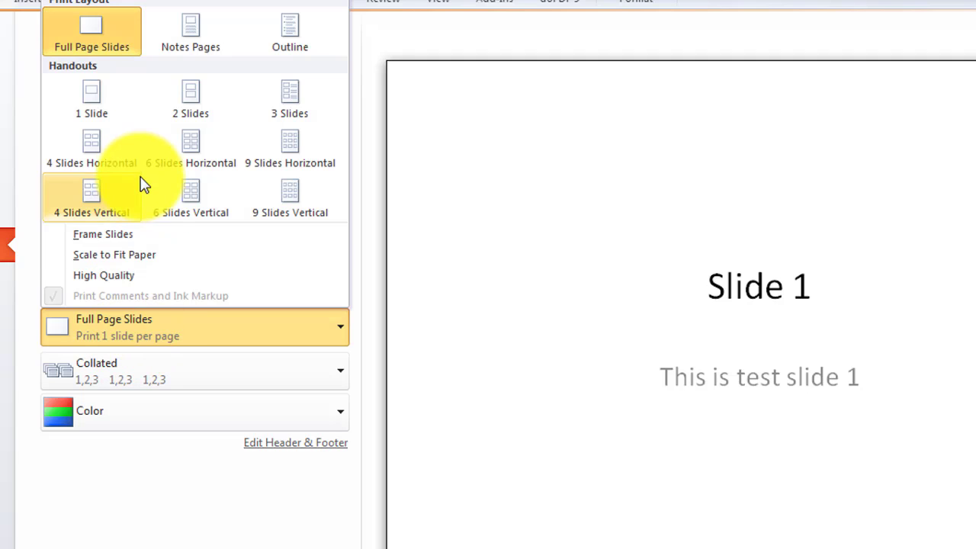
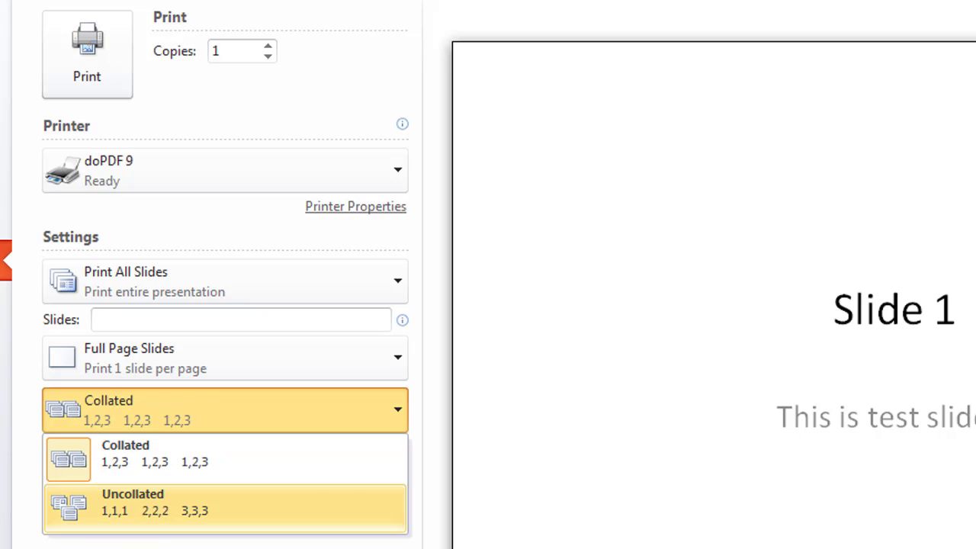
# - Keep Collated and the grayscale colour mode, and select the HP LaserJet Pro MFP M127-M128 PCLmS printer
pyautogui.press('Escape')
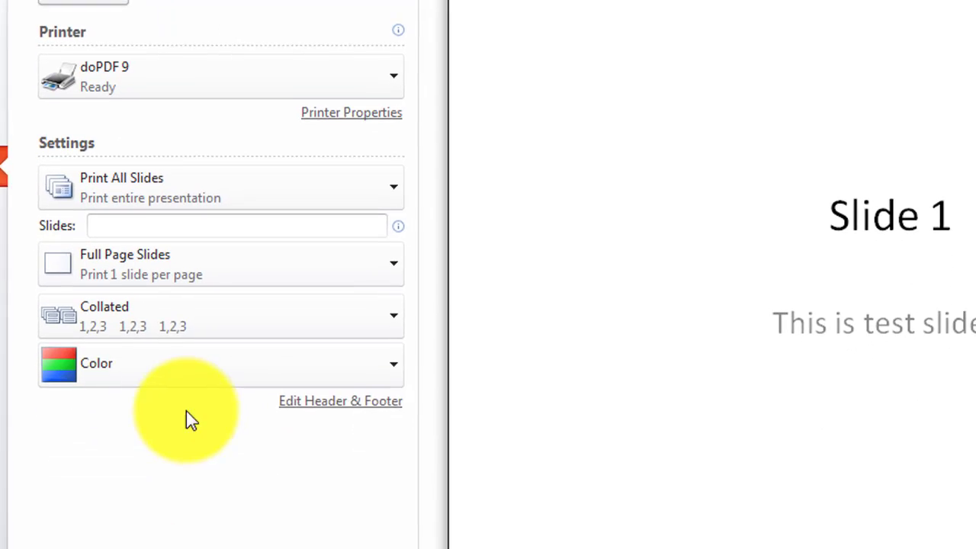
pyautogui.click(174, 348)
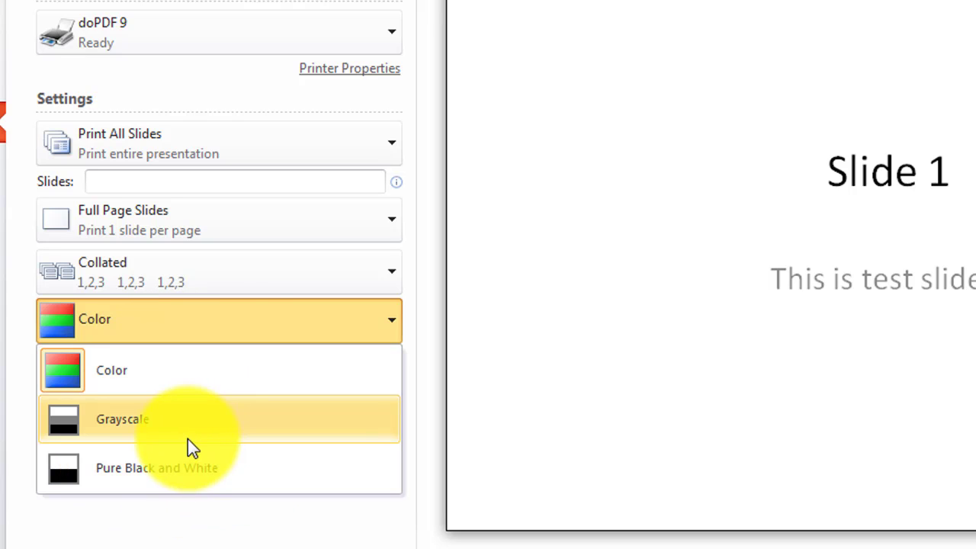
pyautogui.click(160, 530)
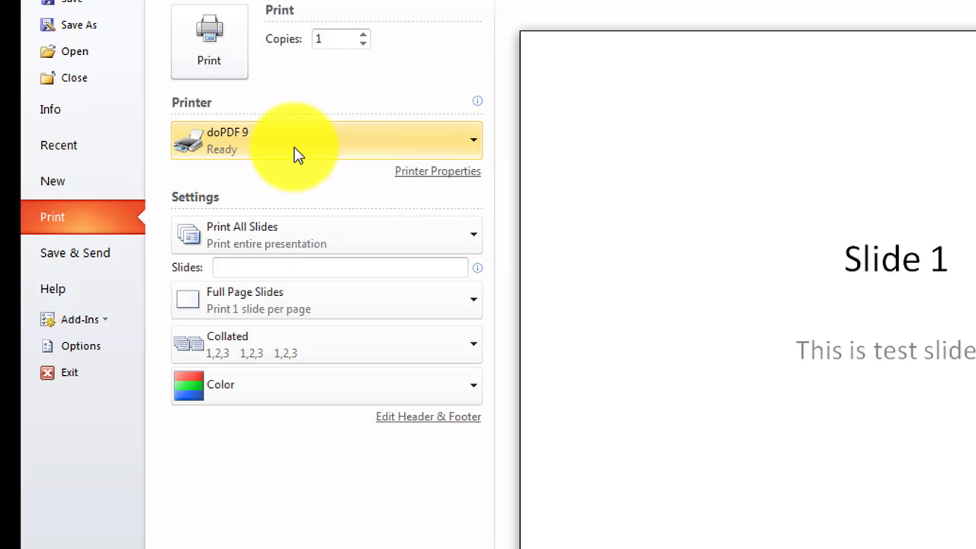
pyautogui.moveTo(297, 153)
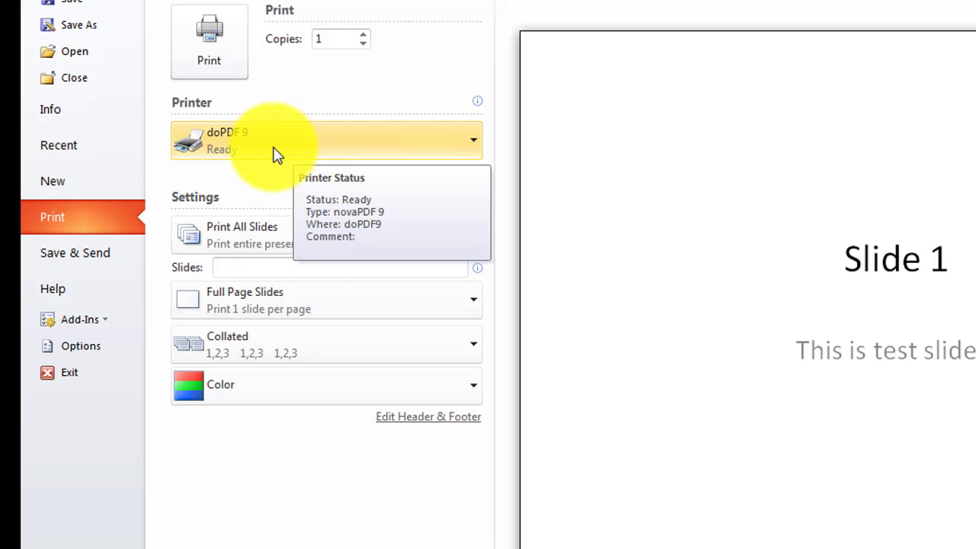
pyautogui.click(274, 151)
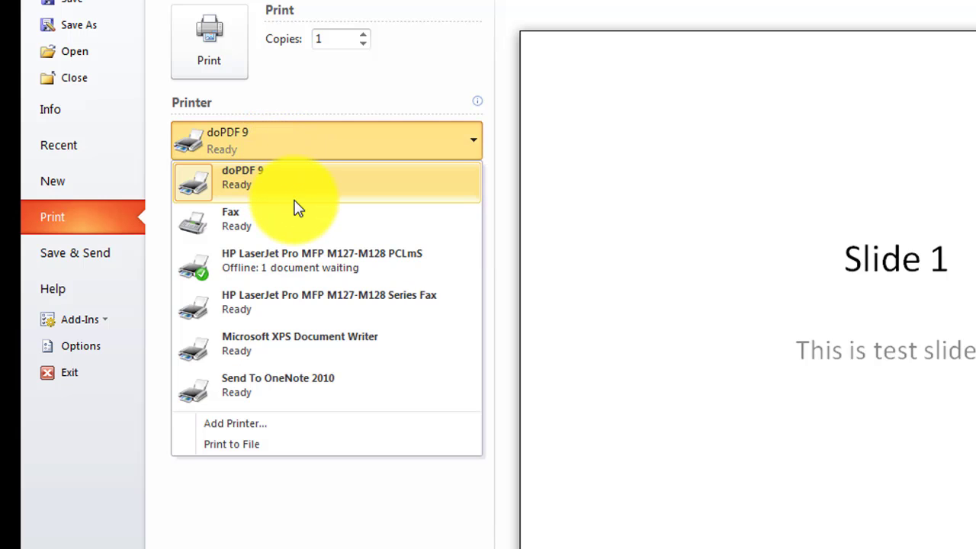
pyautogui.moveTo(290, 268)
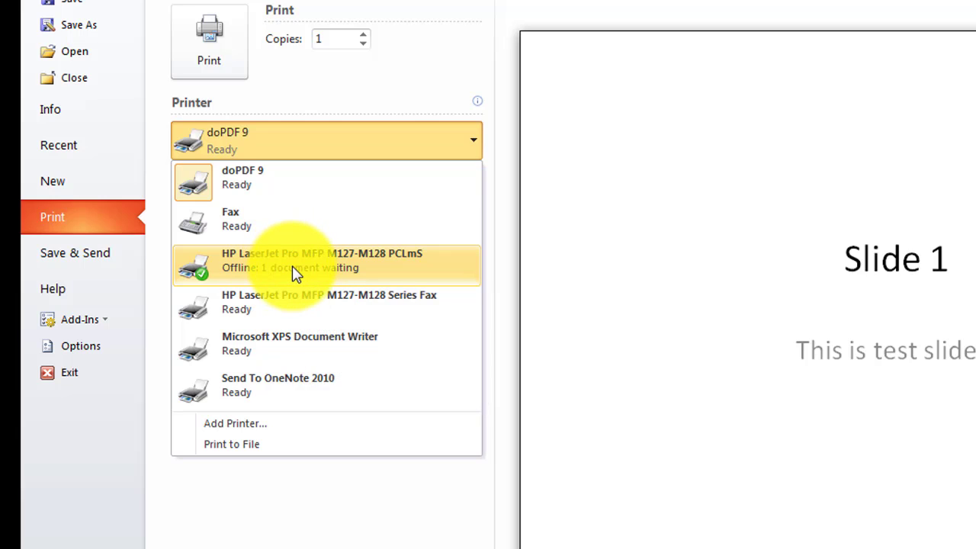
pyautogui.click(289, 276)
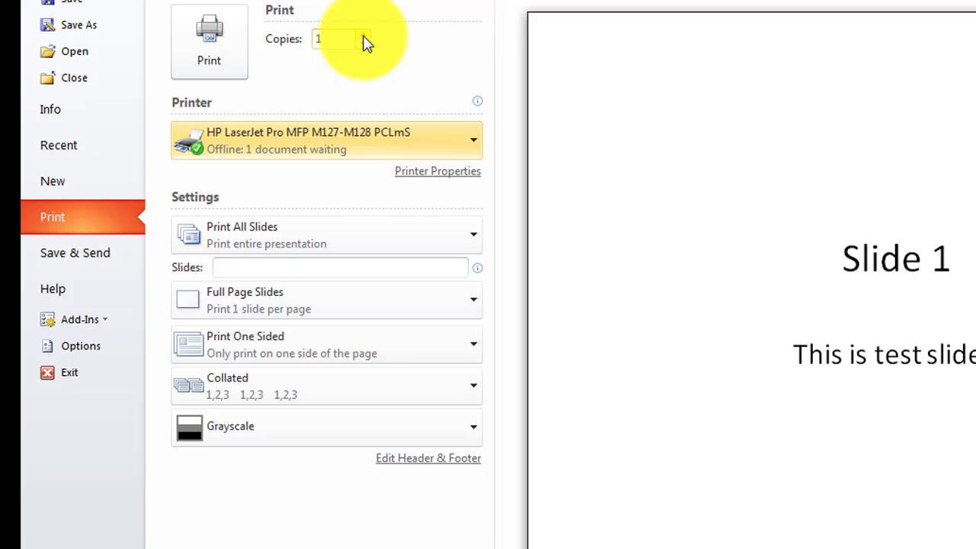
# - Set the number of copies to 2
pyautogui.click(364, 35)
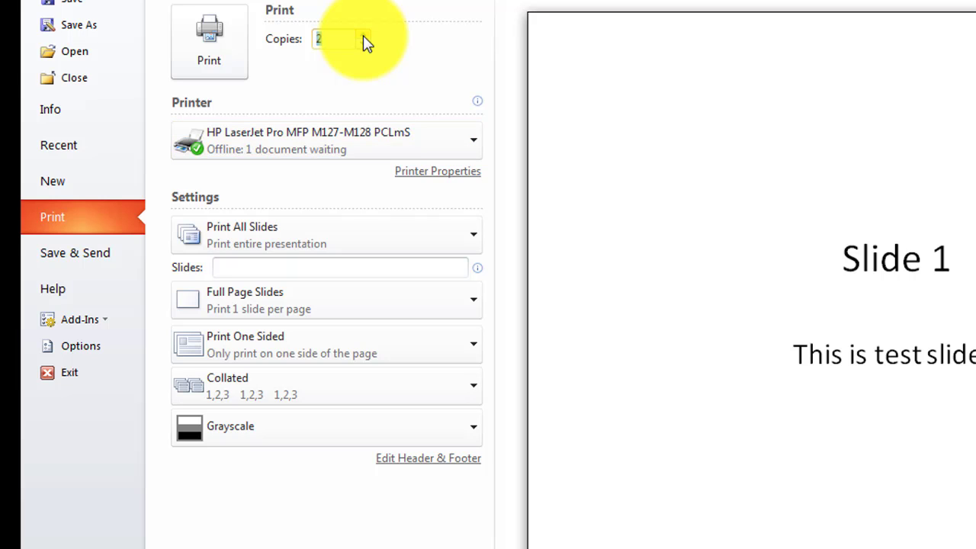
pyautogui.click(363, 36)
pyautogui.click(334, 39)
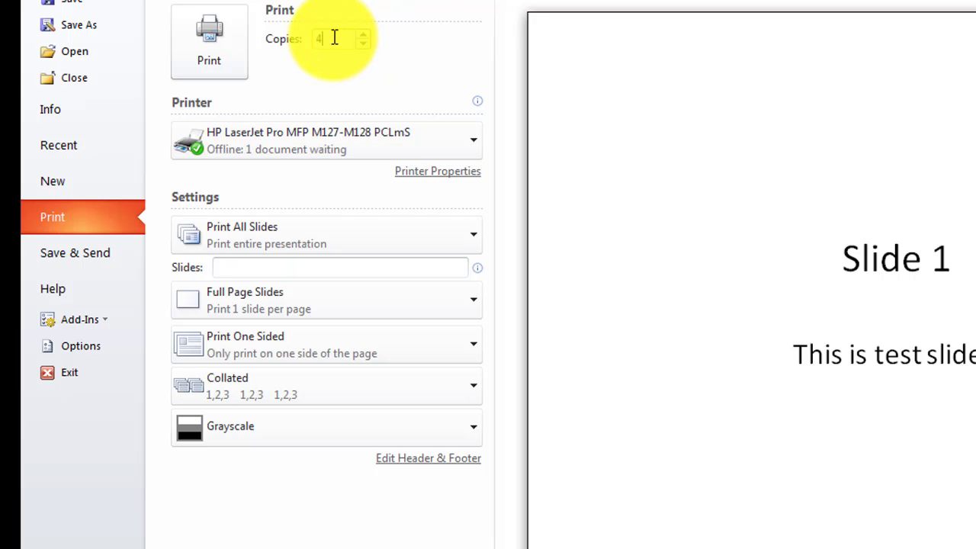
pyautogui.press('BackSpace')
pyautogui.write('2')
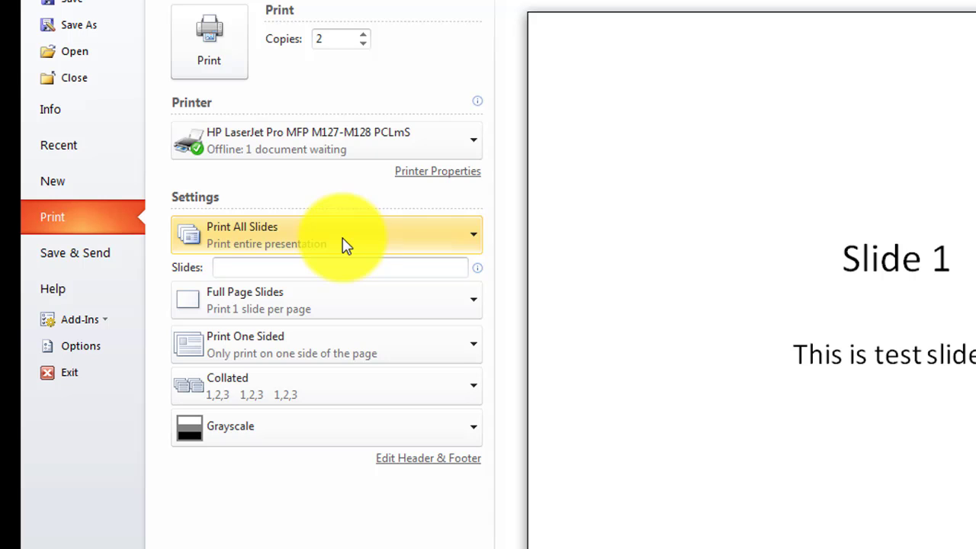
pyautogui.click(345, 244)
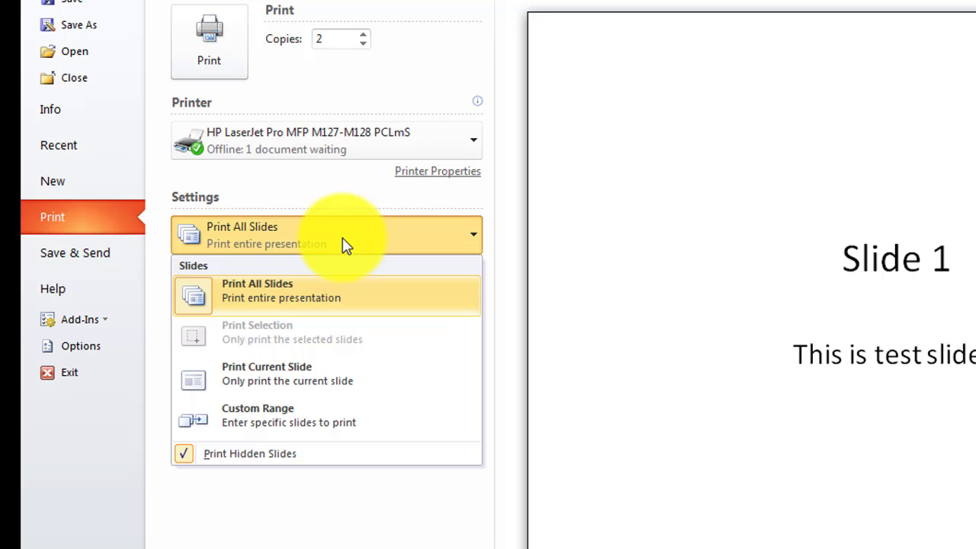
pyautogui.click(345, 244)
pyautogui.click(345, 244)
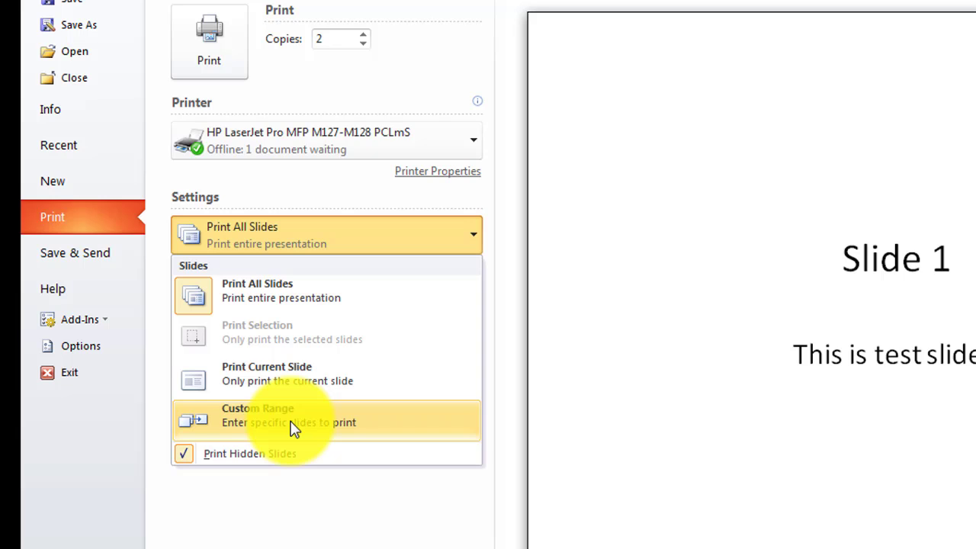
pyautogui.click(294, 429)
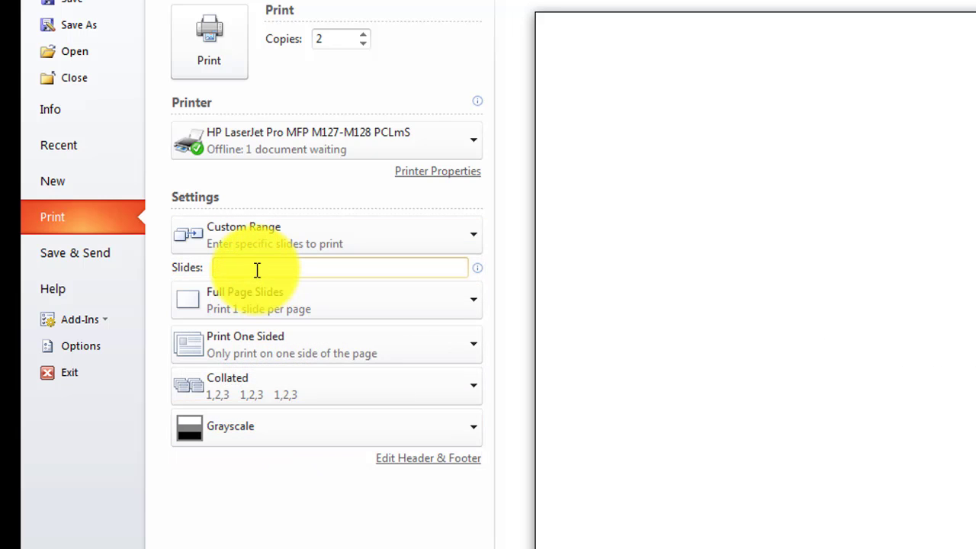
pyautogui.write('8-')
pyautogui.write('9')
pyautogui.press('BackSpace')
pyautogui.press('BackSpace')
pyautogui.press('BackSpace')
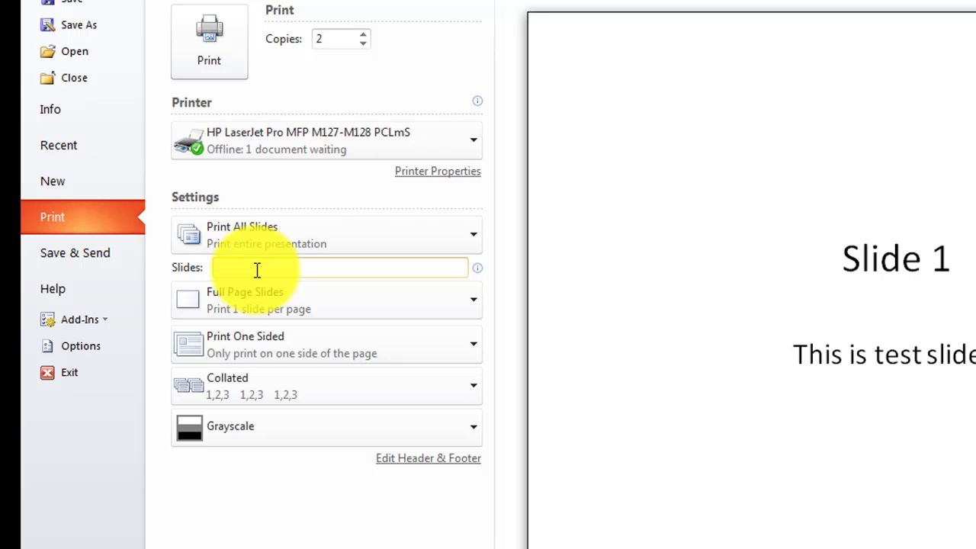
pyautogui.write('2-')
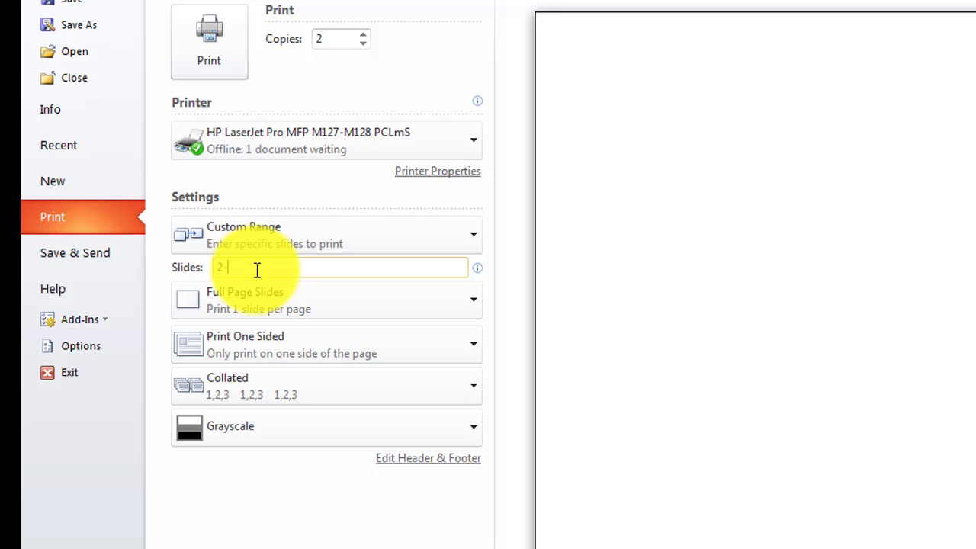
pyautogui.write('3')
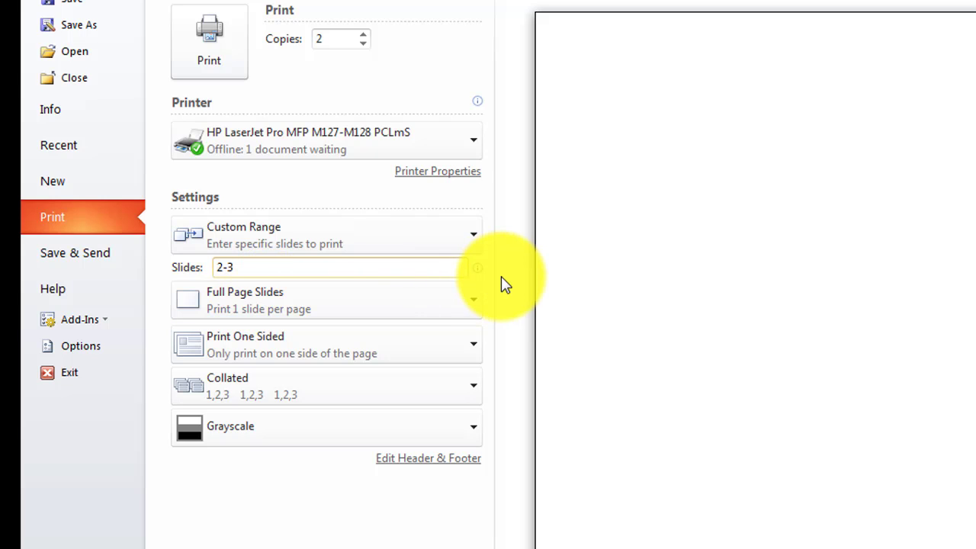
pyautogui.press('BackSpace')
pyautogui.press('BackSpace')
pyautogui.press('BackSpace')
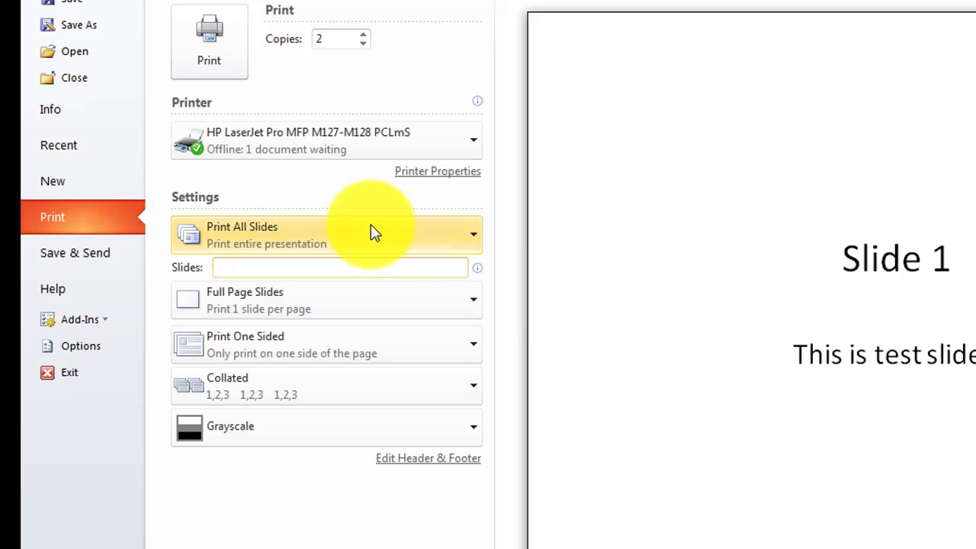
# - Include hidden slides in the printout and page through the preview to slide 3
pyautogui.click(348, 232)
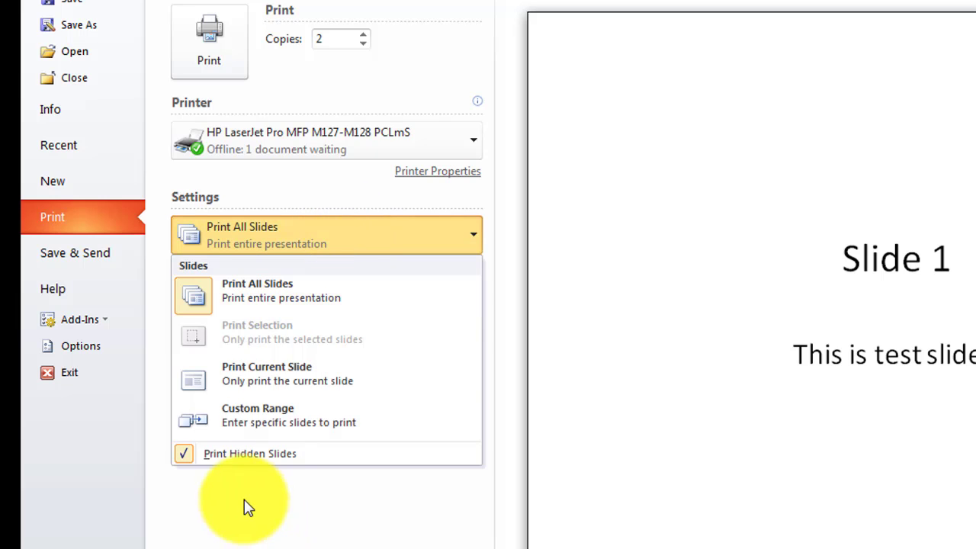
pyautogui.click(209, 459)
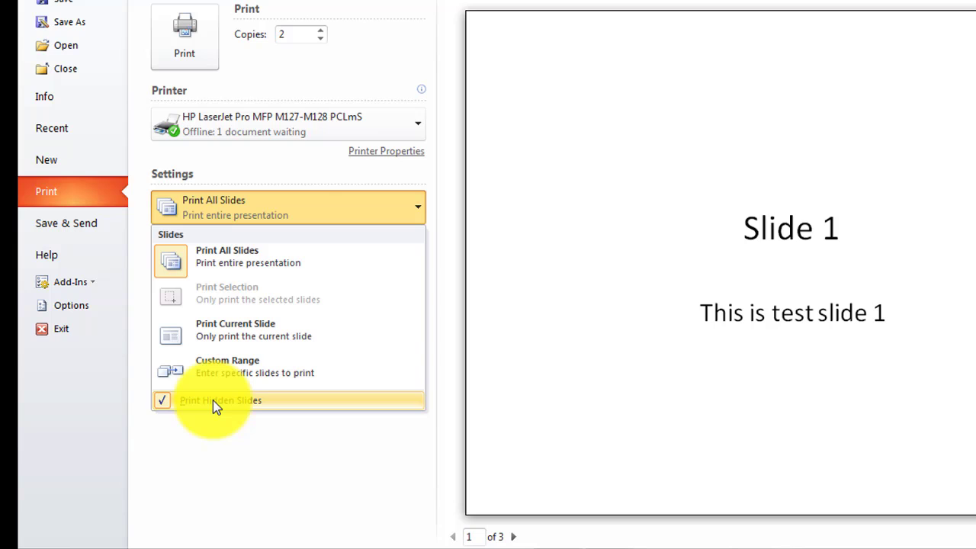
pyautogui.click(515, 537)
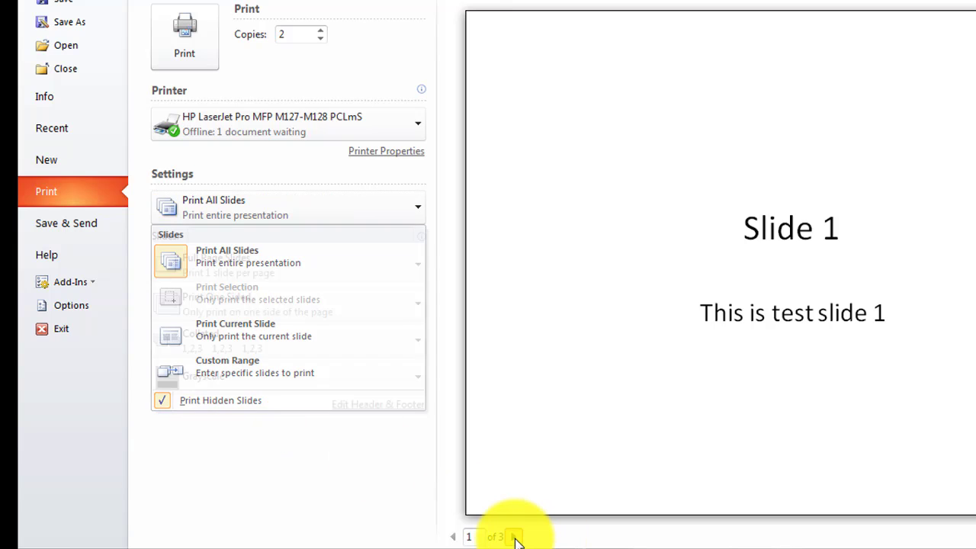
pyautogui.click(514, 538)
pyautogui.click(515, 537)
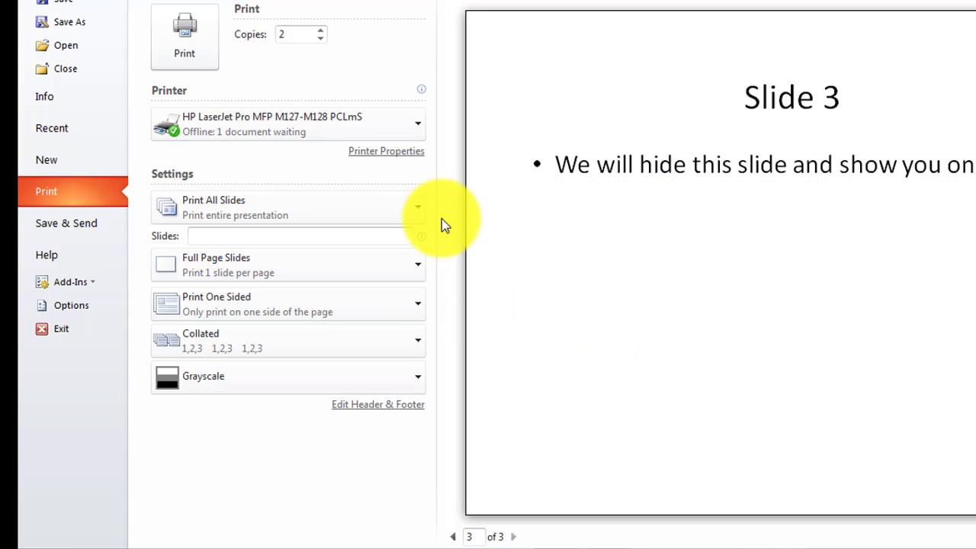
# - Toggle Print Hidden Slides off and back on, leaving hidden slides included
pyautogui.click(389, 206)
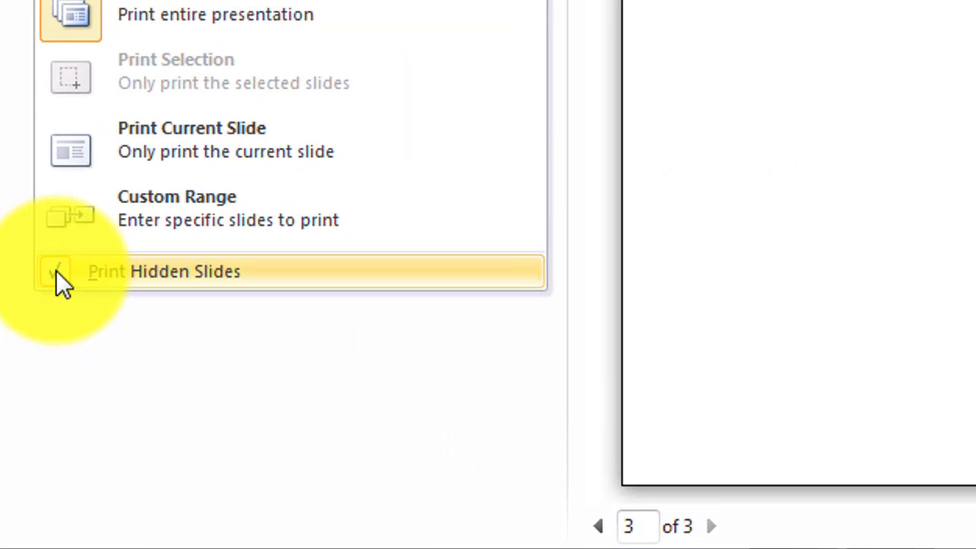
pyautogui.click(55, 270)
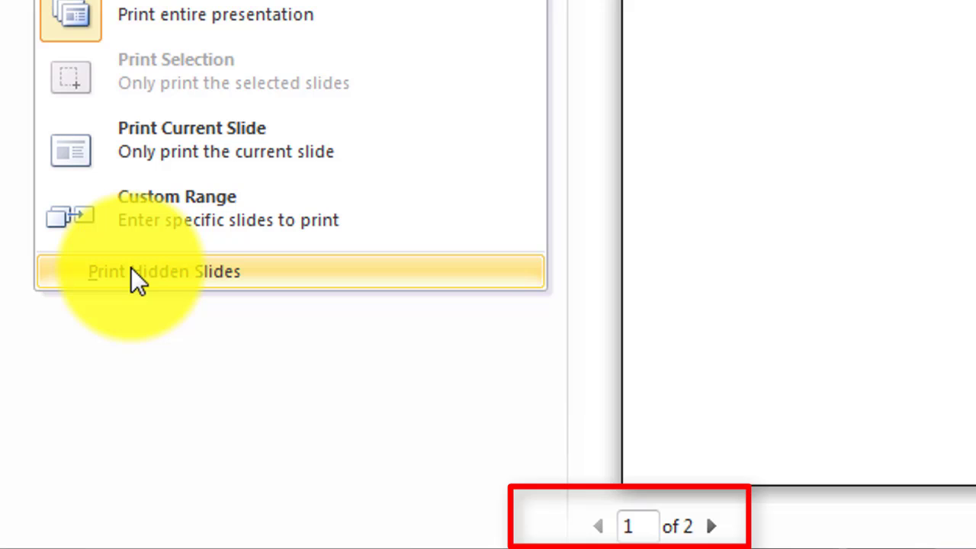
pyautogui.click(60, 273)
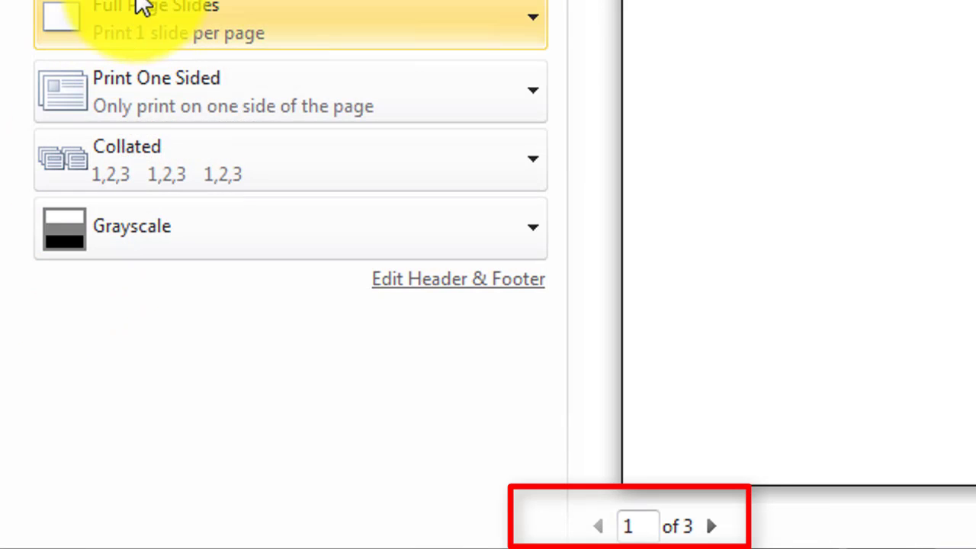
pyautogui.click(143, 1)
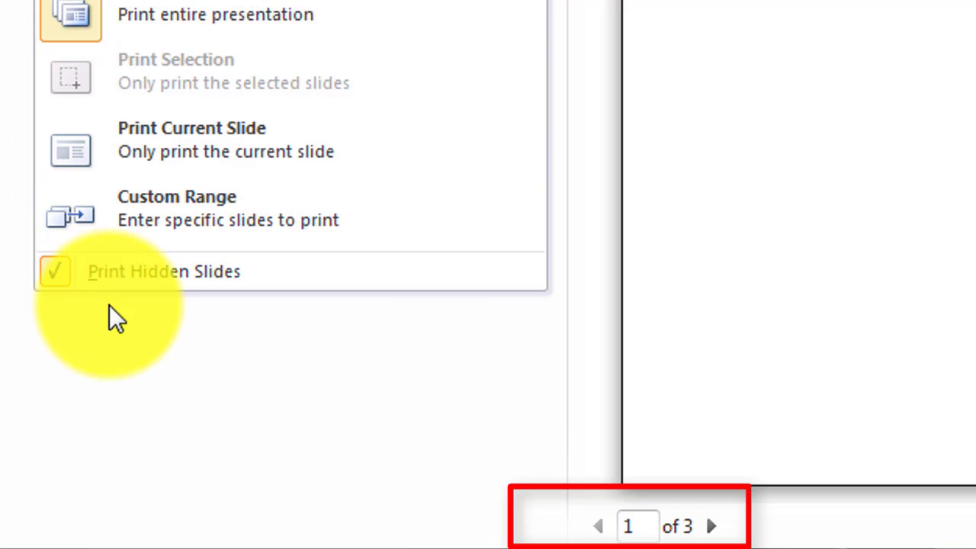
pyautogui.click(110, 308)
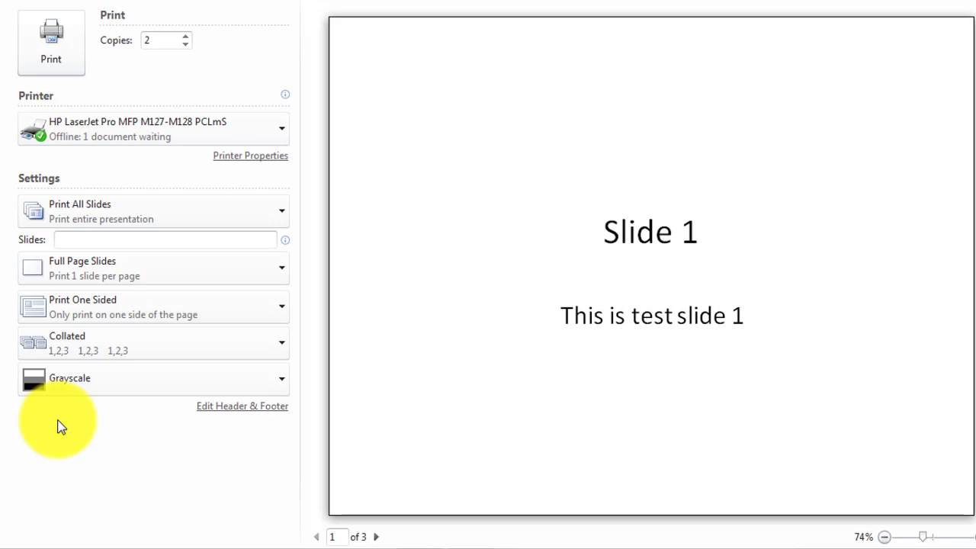
# - Review the Full Page Slides layout and handout gallery, then show the Print One Sided options
pyautogui.click(124, 276)
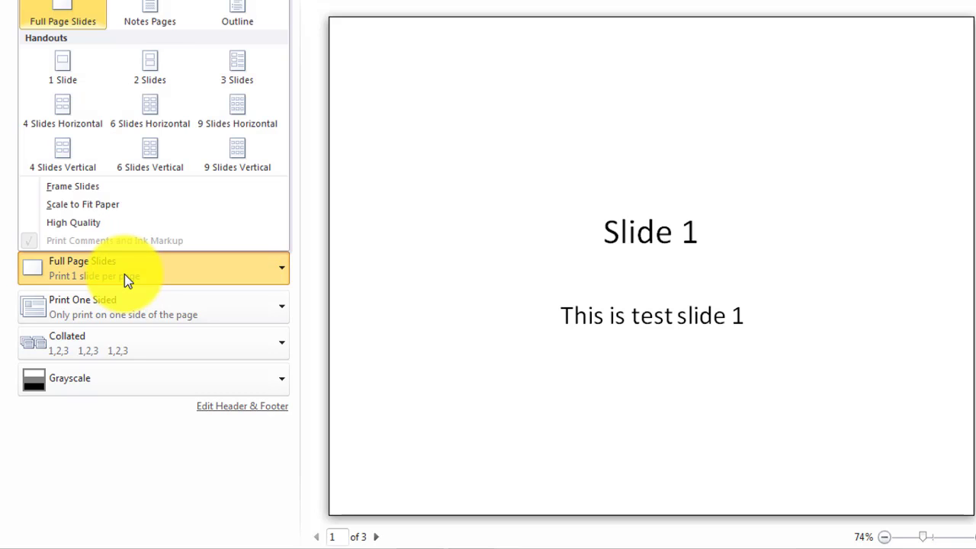
pyautogui.click(95, 439)
pyautogui.click(95, 311)
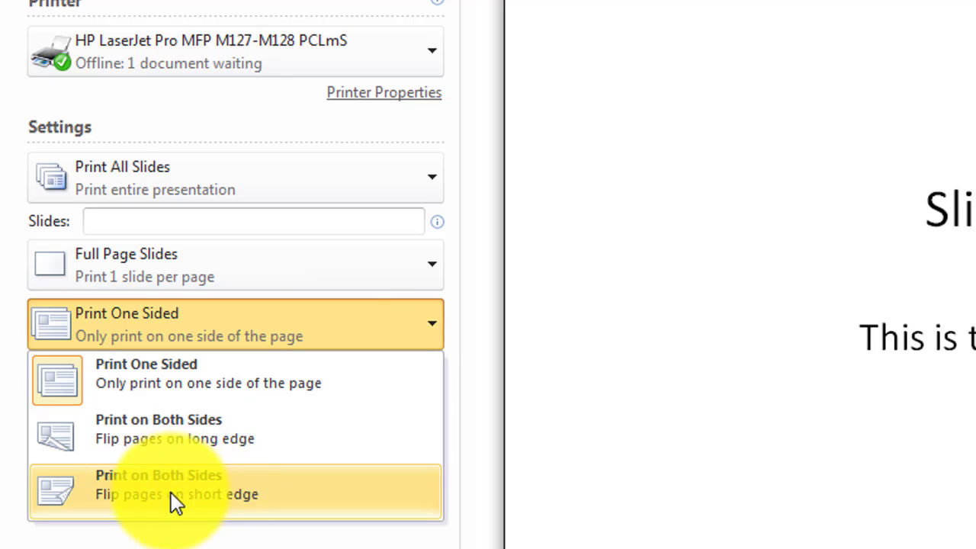
# - Keep Print One Sided and bring up the Collated choices
pyautogui.click(149, 534)
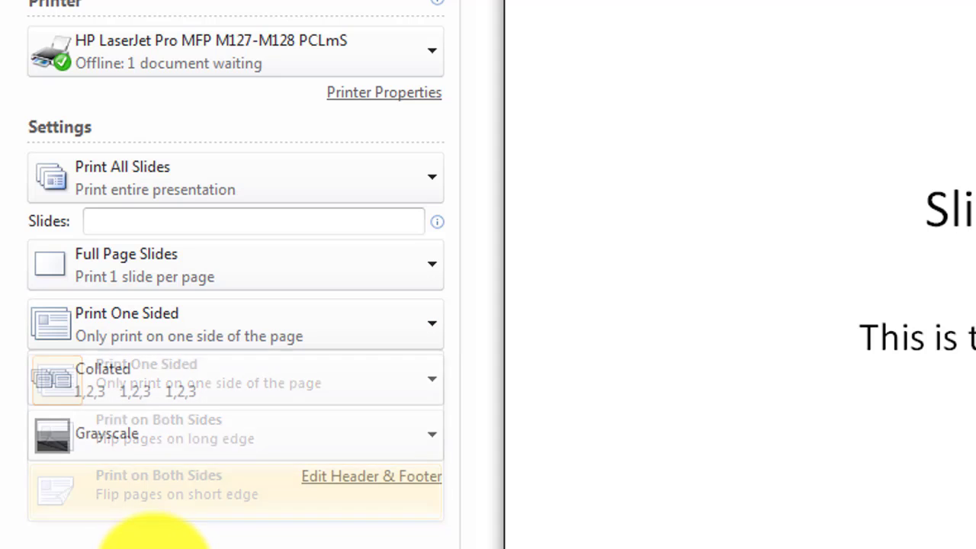
pyautogui.click(228, 384)
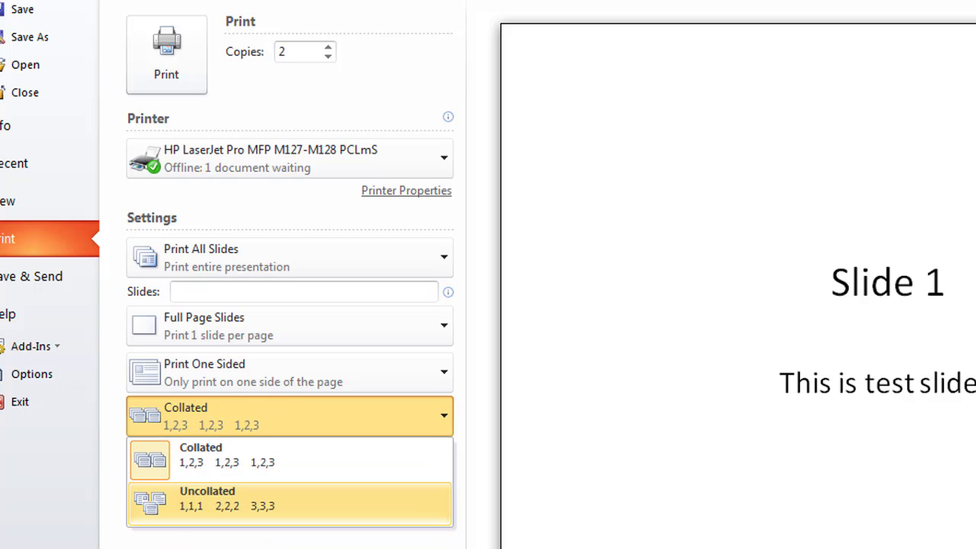
# - Keep the copies Collated and the colour mode on Grayscale
pyautogui.click(229, 458)
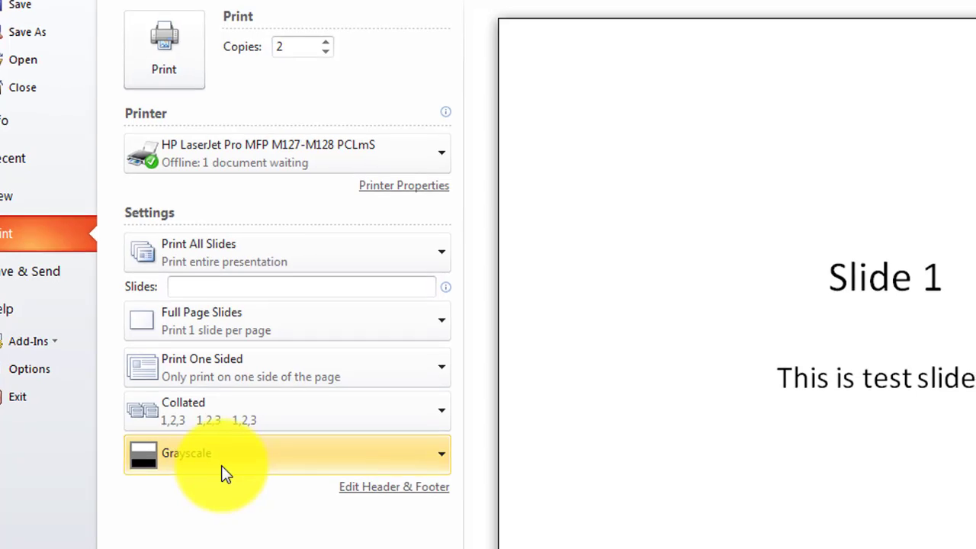
pyautogui.click(225, 472)
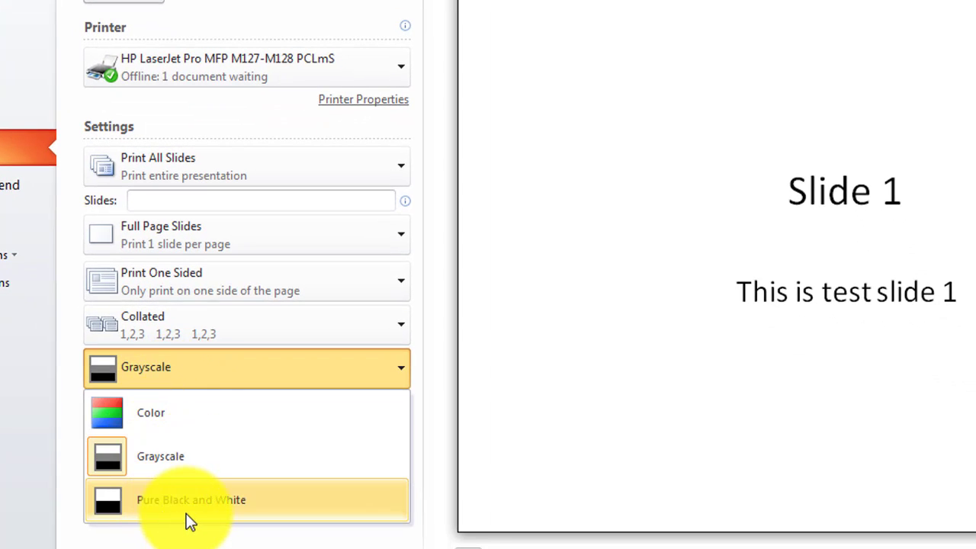
pyautogui.click(216, 543)
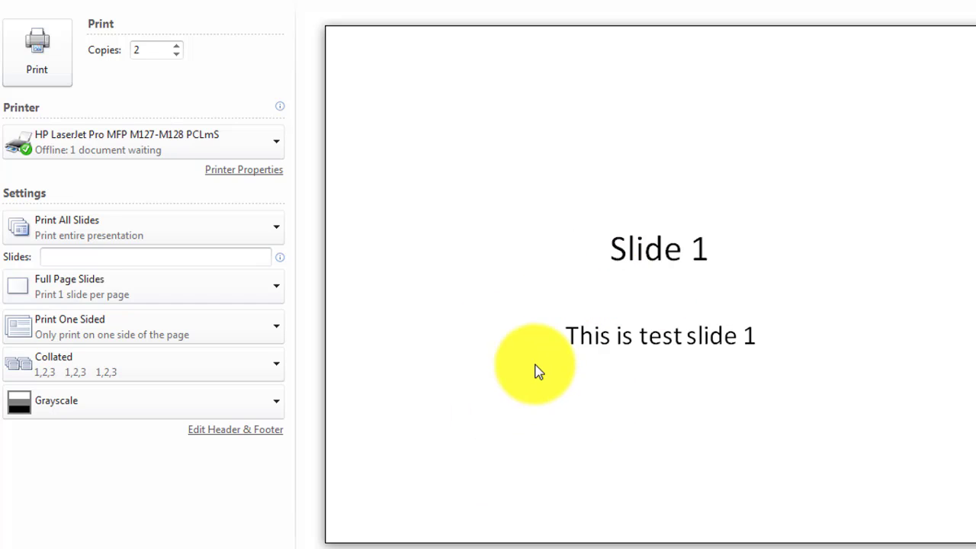
pyautogui.click(374, 543)
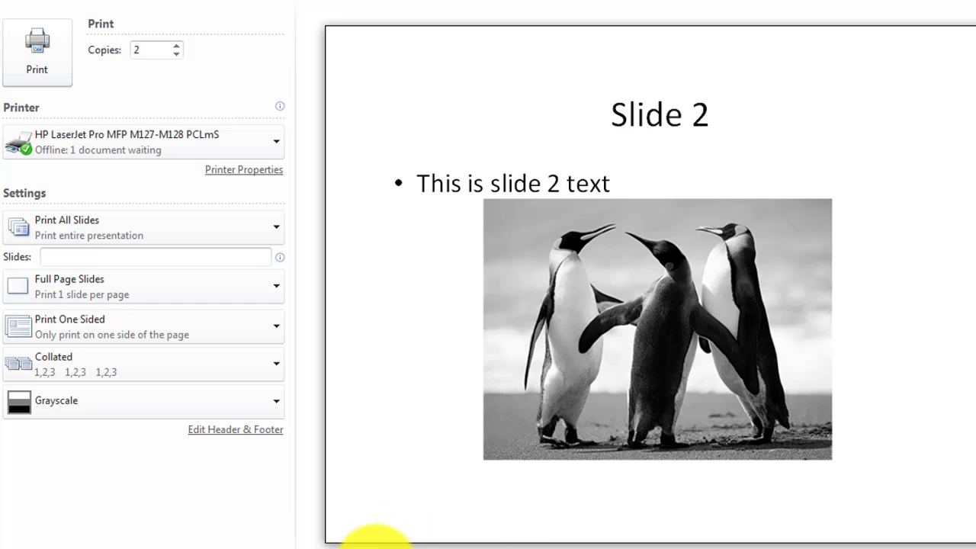
pyautogui.click(374, 543)
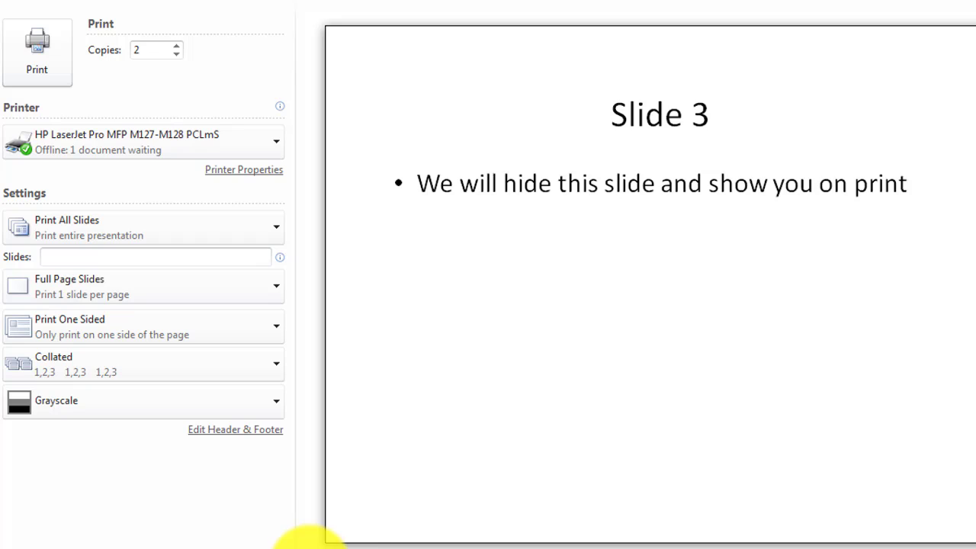
pyautogui.click(309, 543)
pyautogui.click(309, 543)
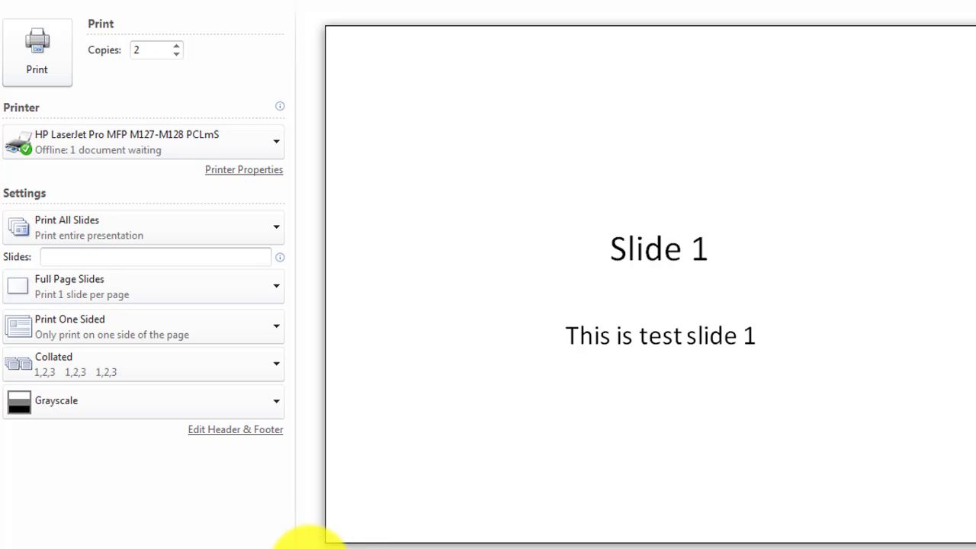
# - Add an automatically updating date (2/18/2019) to all slides through Header & Footer
pyautogui.click(237, 432)
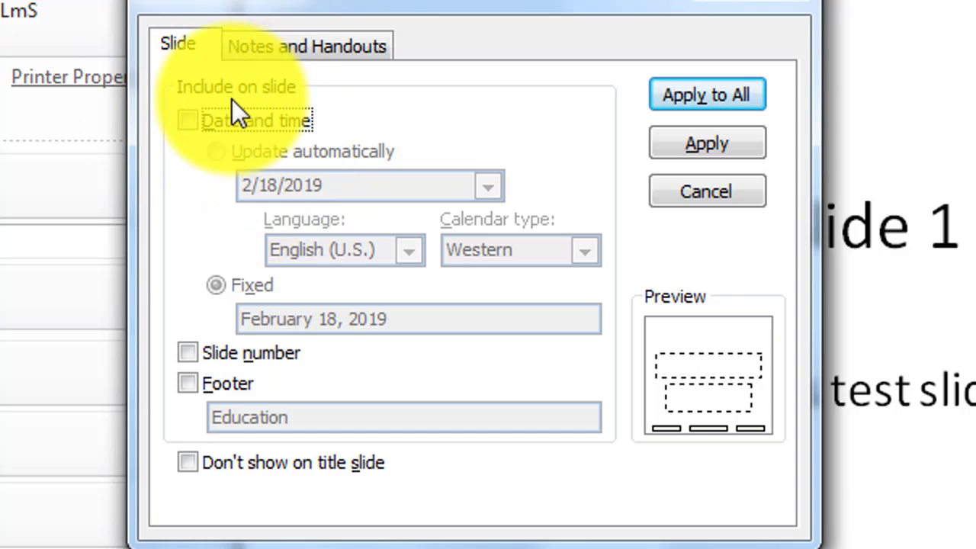
pyautogui.click(192, 121)
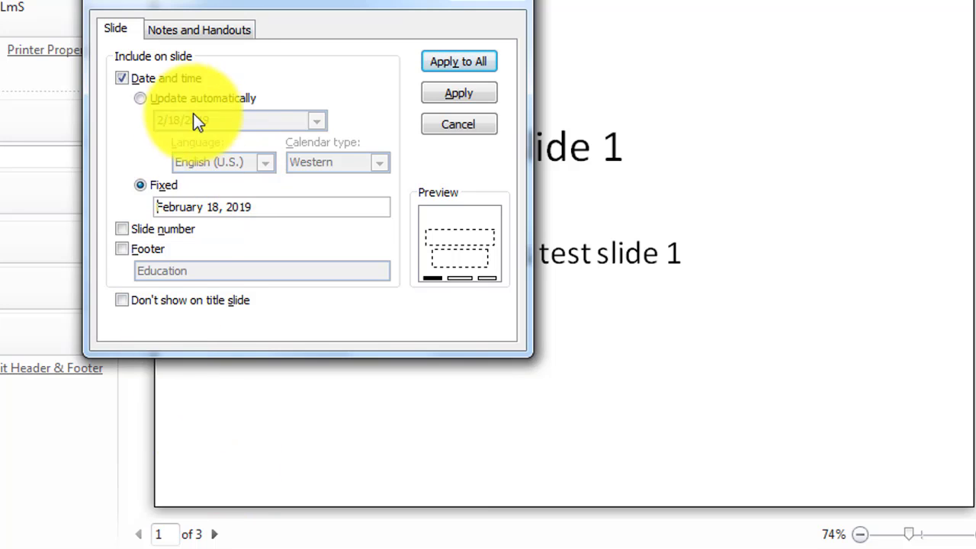
pyautogui.click(142, 100)
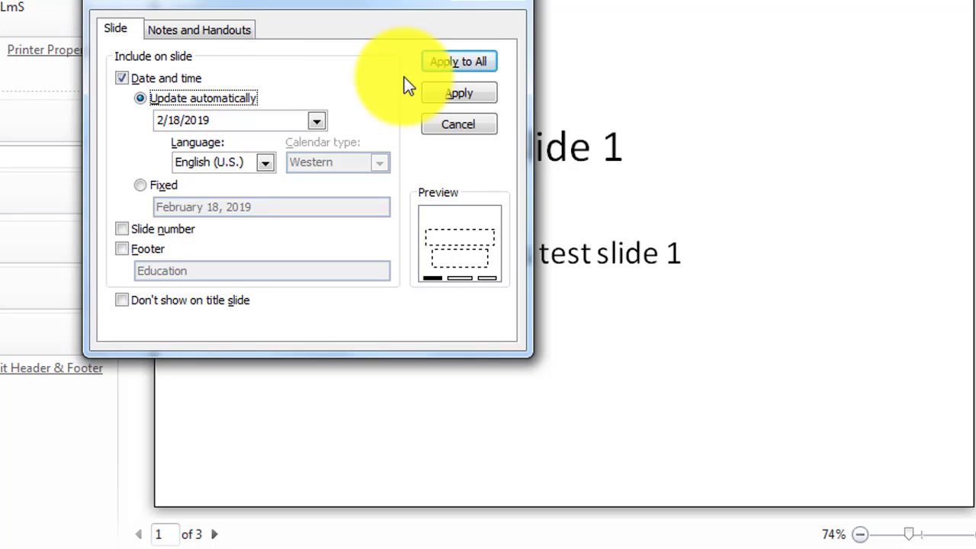
pyautogui.click(447, 61)
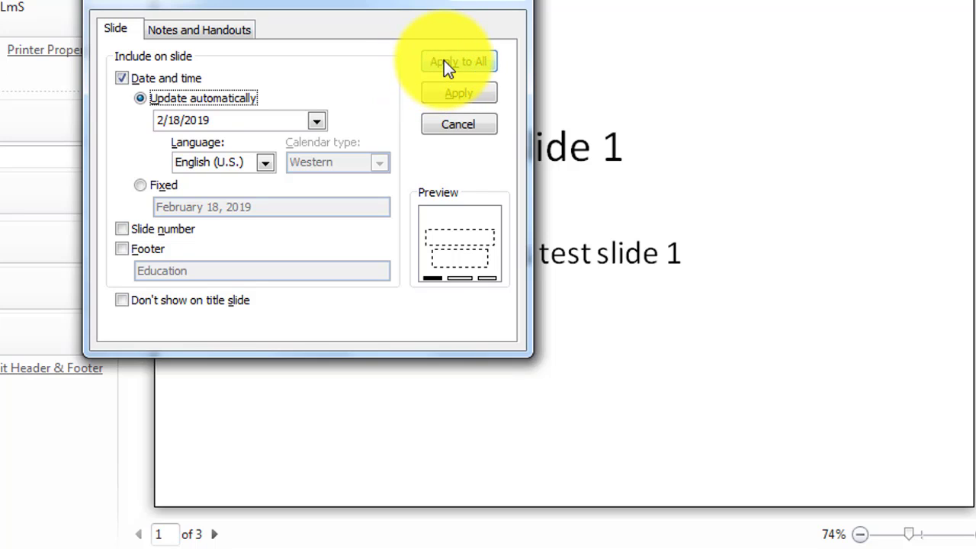
pyautogui.click(447, 62)
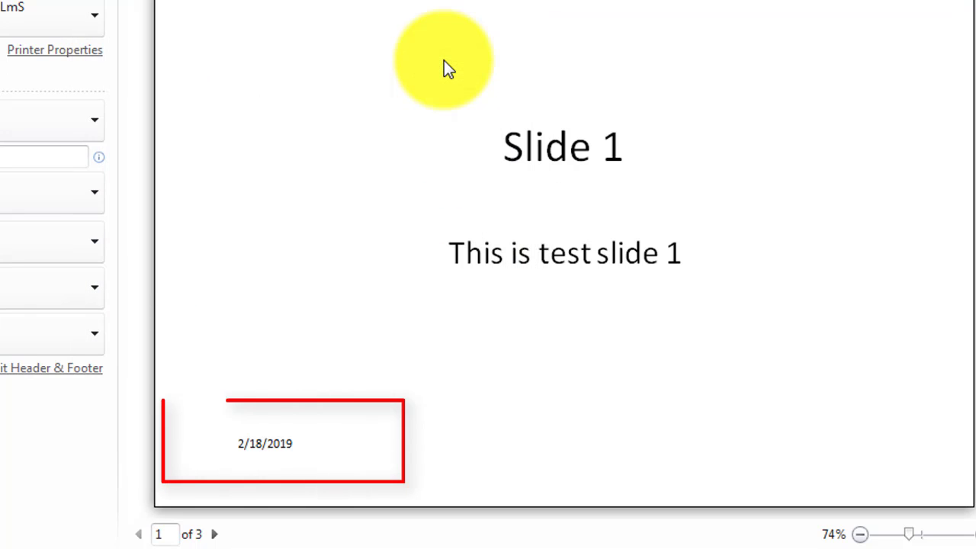
# - Keep the 2/18/2019 date format and turn on slide numbers
pyautogui.click(11, 373)
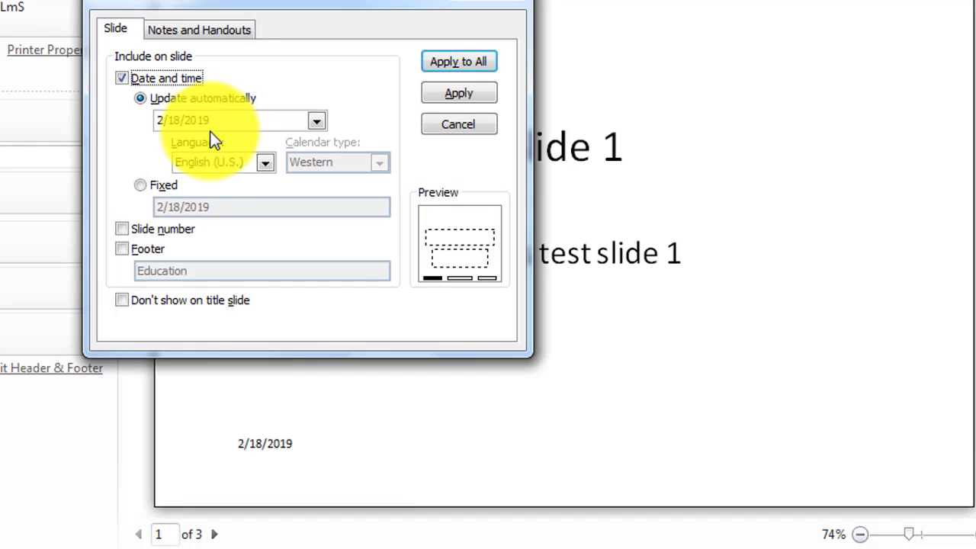
pyautogui.click(317, 122)
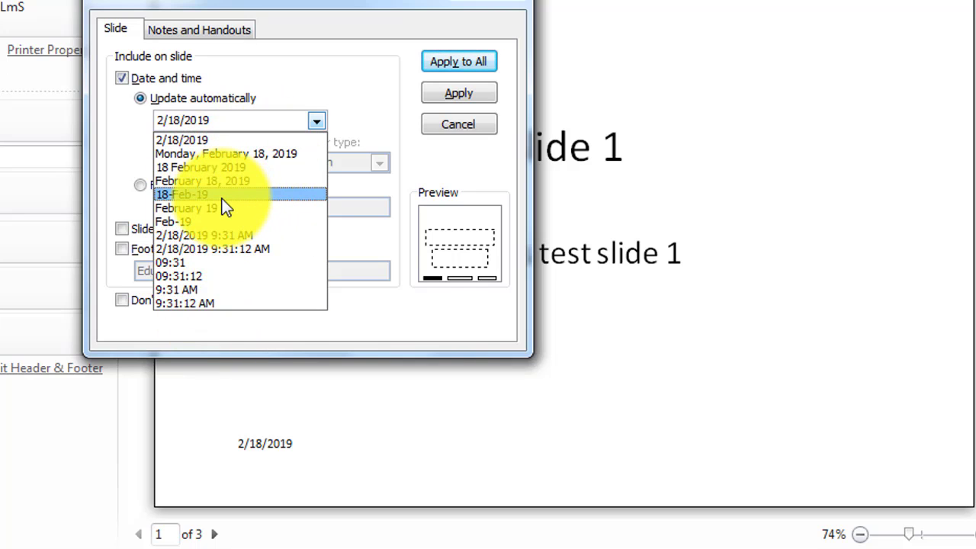
pyautogui.click(128, 162)
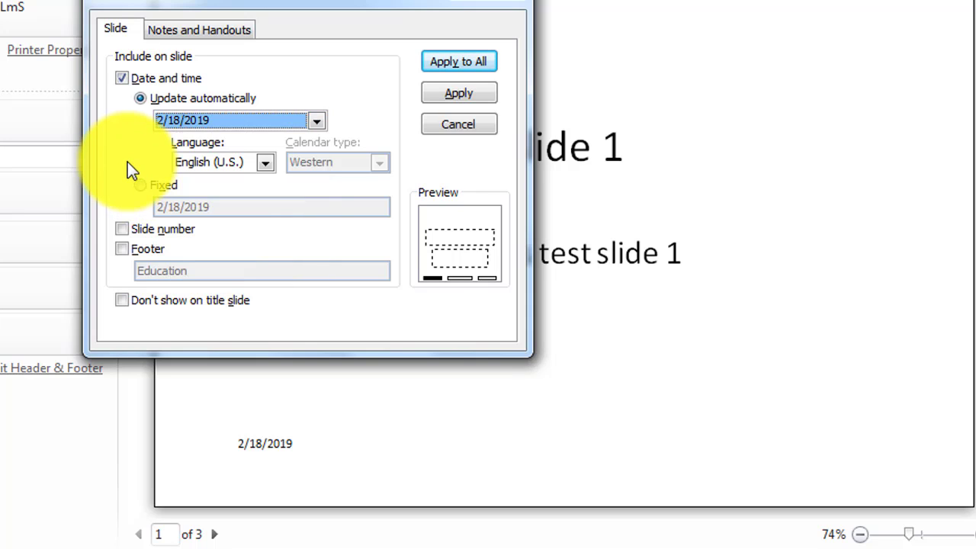
pyautogui.click(123, 230)
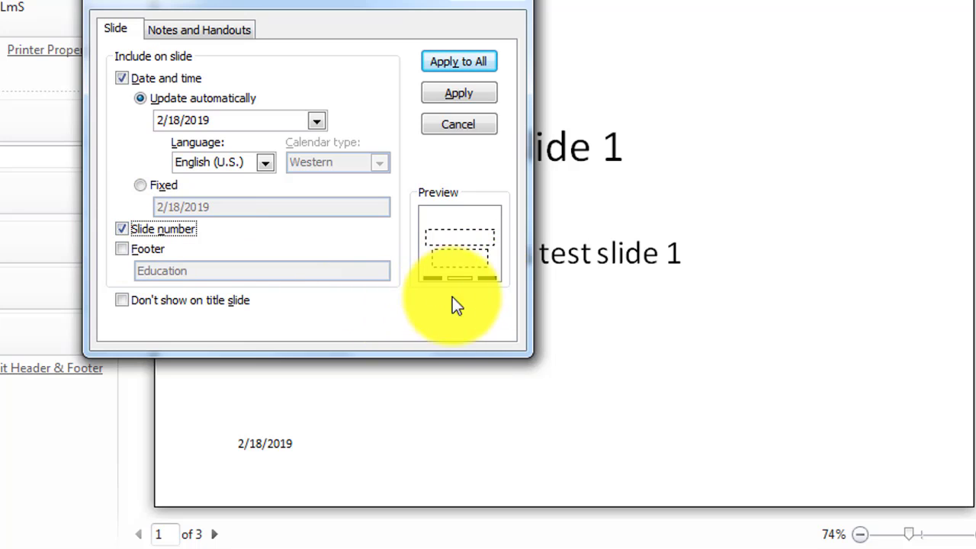
pyautogui.click(125, 226)
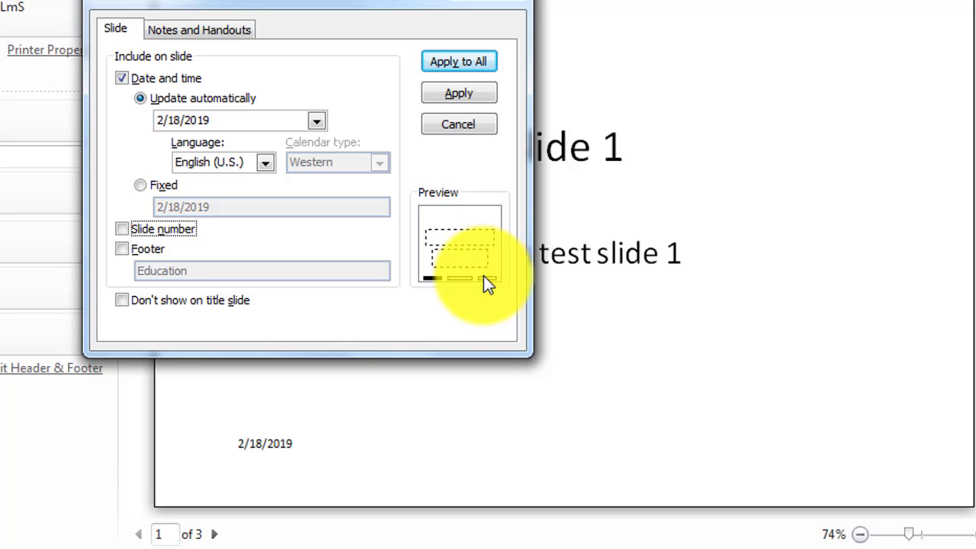
pyautogui.click(126, 229)
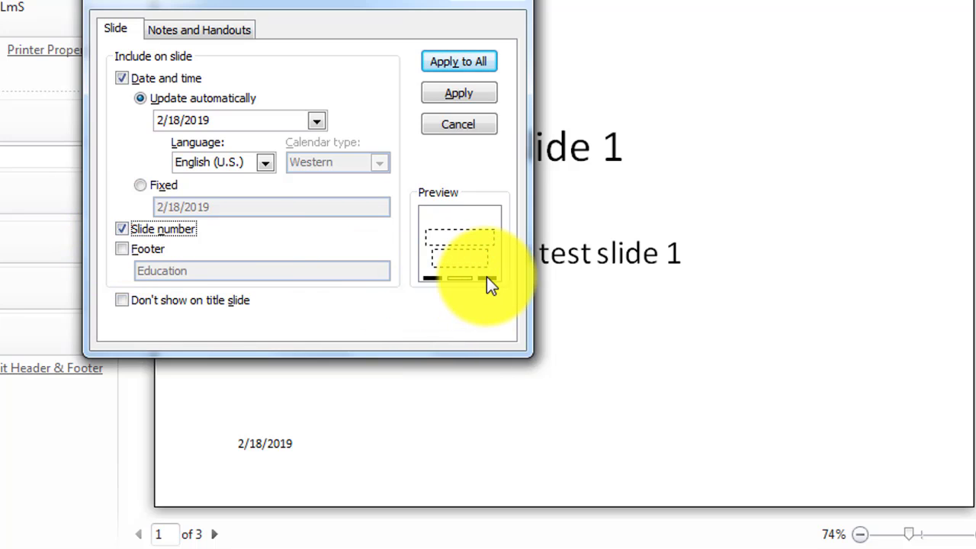
# - Turn on the footer and replace 'Education' with 'power point'
pyautogui.click(122, 248)
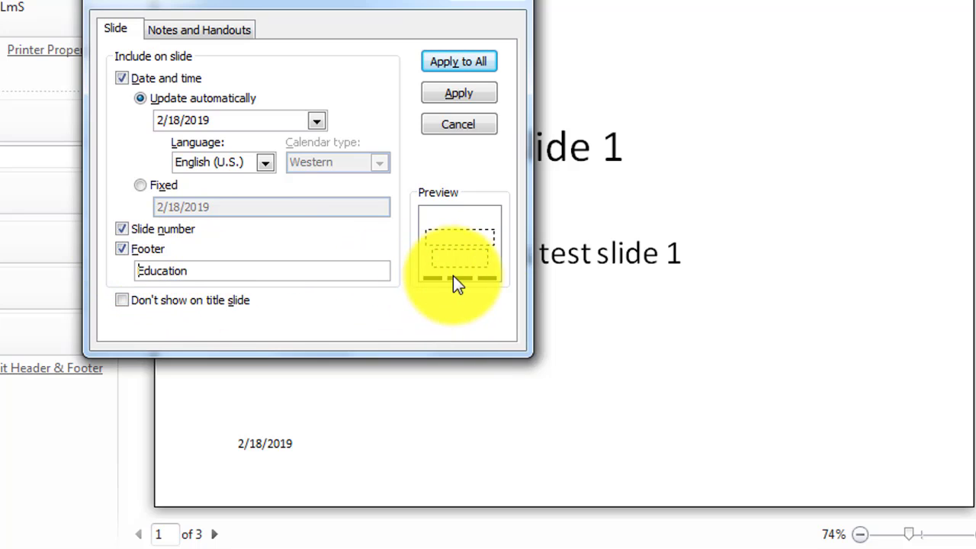
pyautogui.click(237, 274)
pyautogui.press('BackSpace')
pyautogui.press('BackSpace')
pyautogui.press('BackSpace')
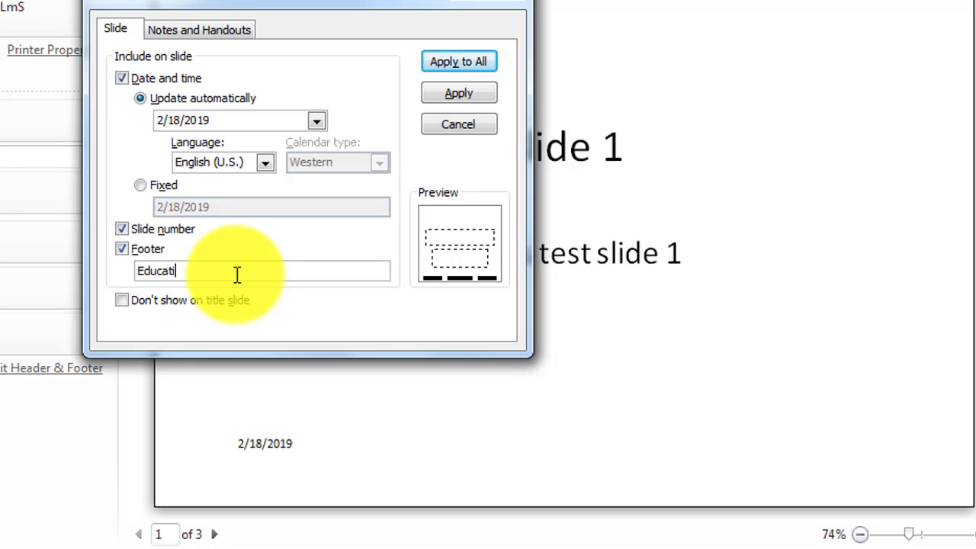
pyautogui.press('BackSpace')
pyautogui.press('BackSpace')
pyautogui.press('BackSpace')
pyautogui.press('BackSpace')
pyautogui.press('BackSpace')
pyautogui.press('BackSpace')
pyautogui.write('power poi')
pyautogui.write('nt')
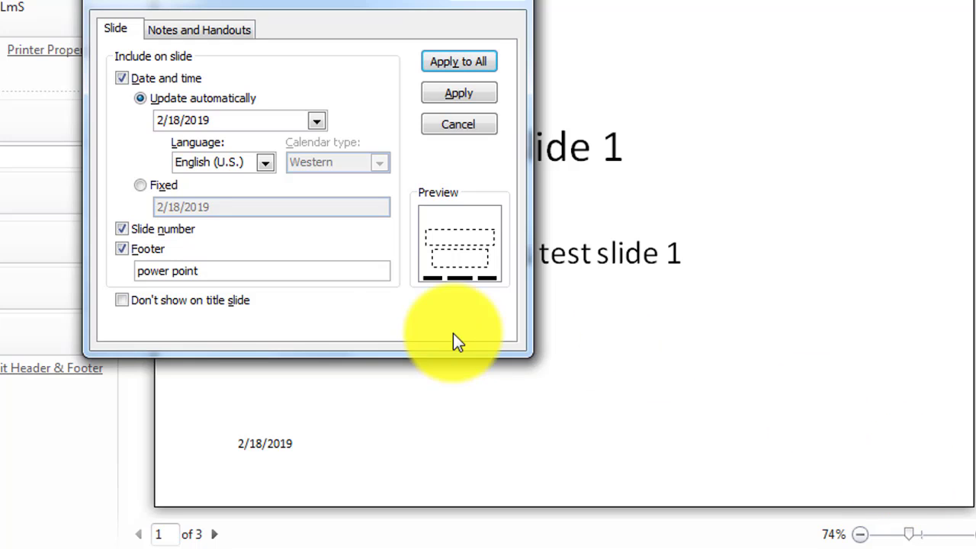
# - Apply the date, 'power point' footer and slide numbers to all slides and check each in preview
pyautogui.click(448, 66)
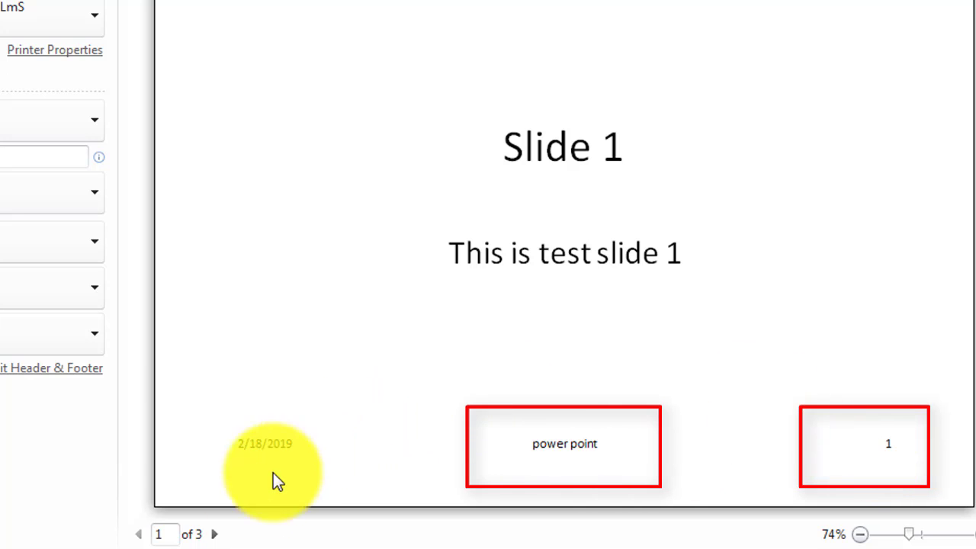
pyautogui.click(216, 535)
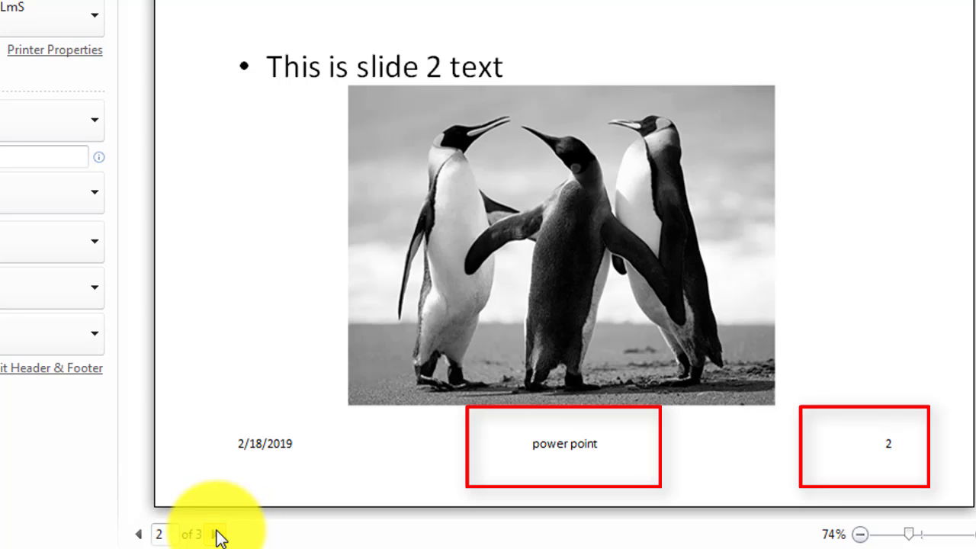
pyautogui.click(217, 535)
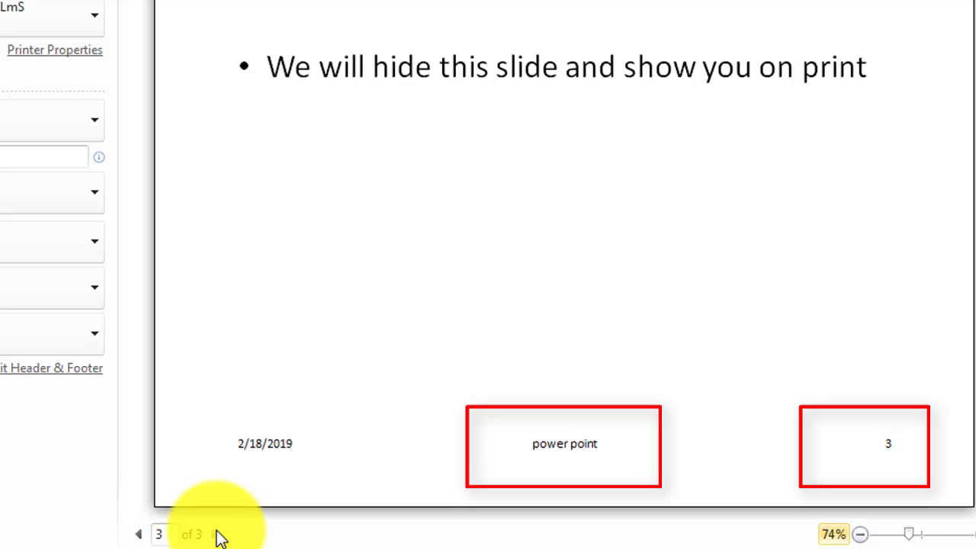
pyautogui.click(139, 535)
pyautogui.click(139, 534)
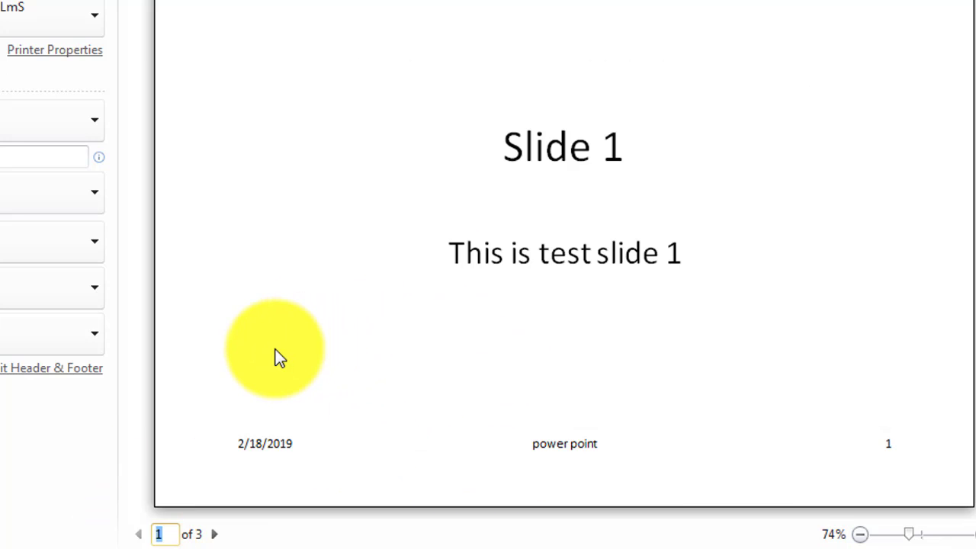
pyautogui.click(68, 372)
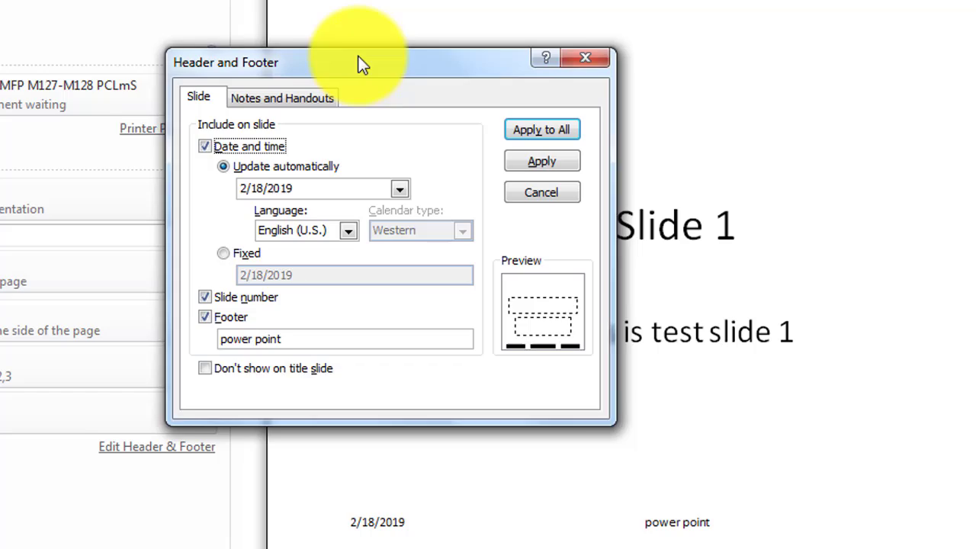
# - Hide the date, footer and number on the title slide only, verifying slides 2 and 3
pyautogui.moveTo(305, 8); pyautogui.dragTo(262, 14)
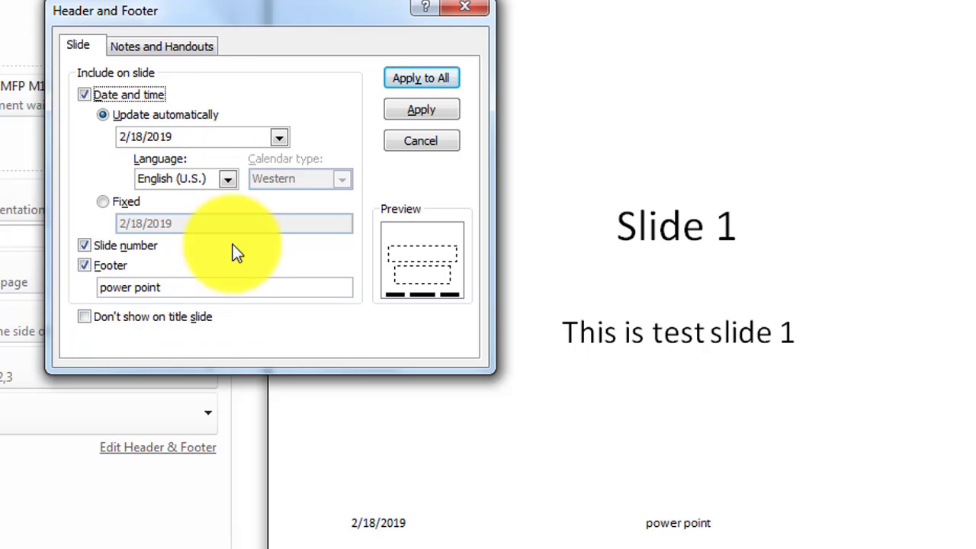
pyautogui.click(85, 319)
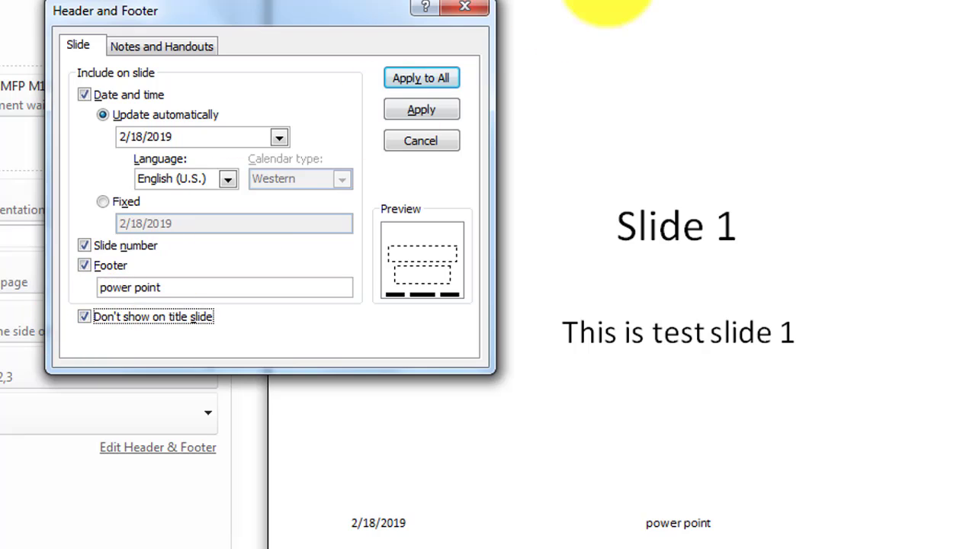
pyautogui.click(416, 78)
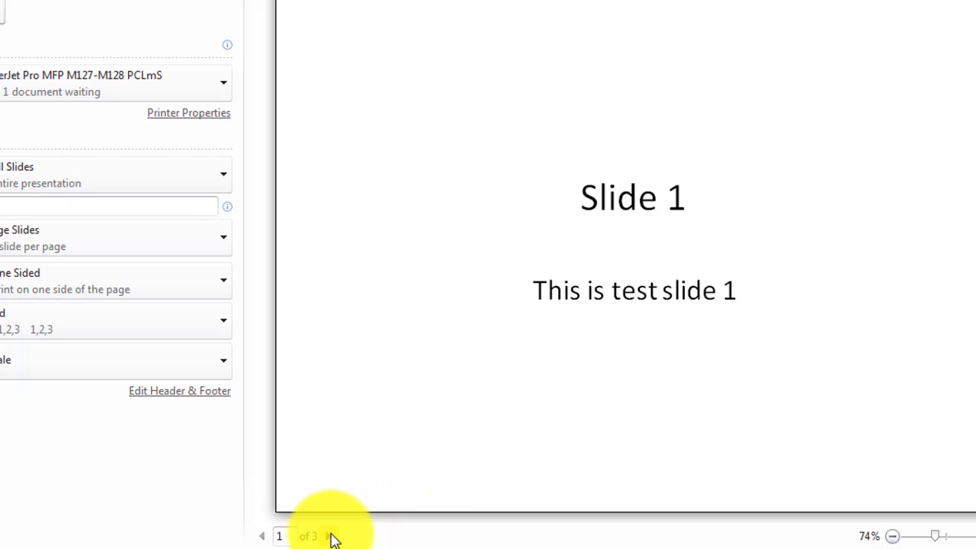
pyautogui.click(329, 535)
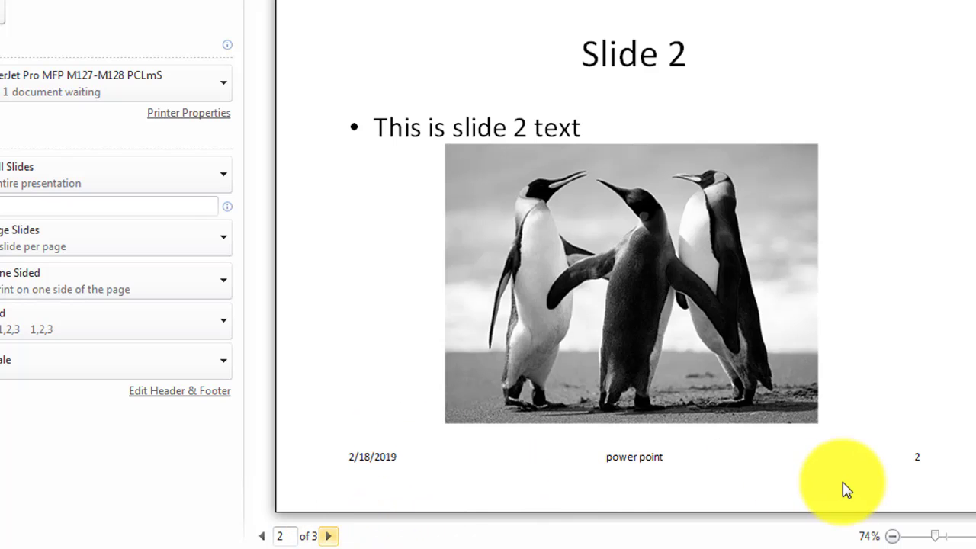
pyautogui.click(329, 537)
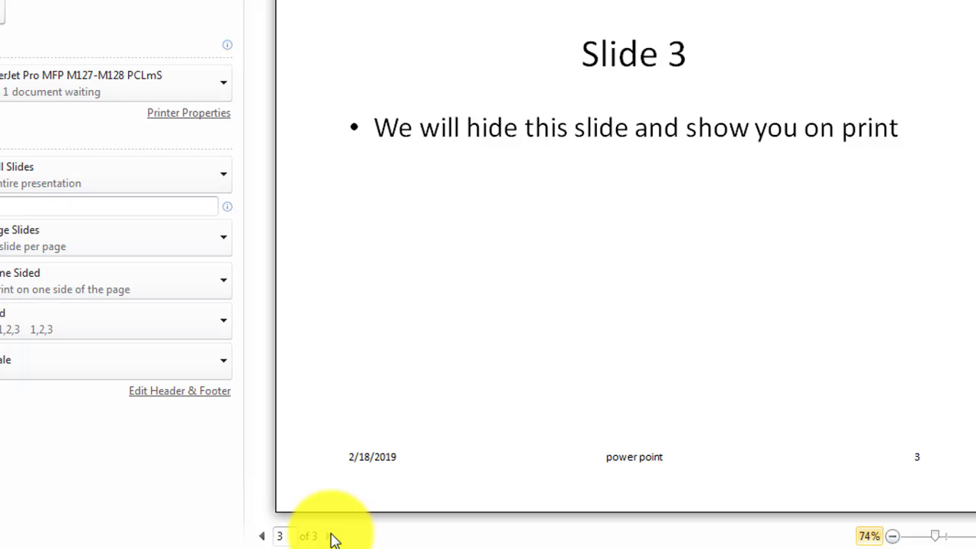
pyautogui.doubleClick(263, 537)
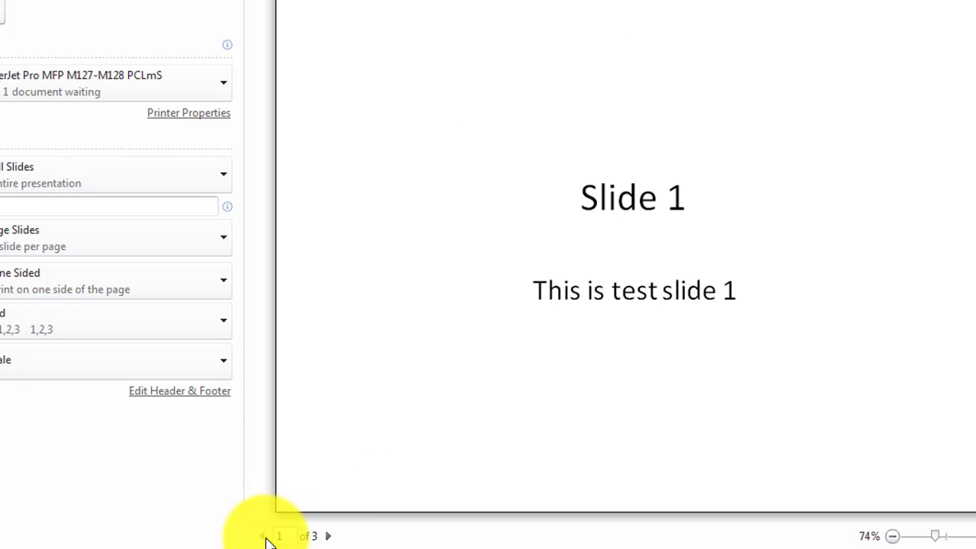
# - Turn off Date and time, Slide number and Footer, then recheck the Header and Footer dialog
pyautogui.click(179, 392)
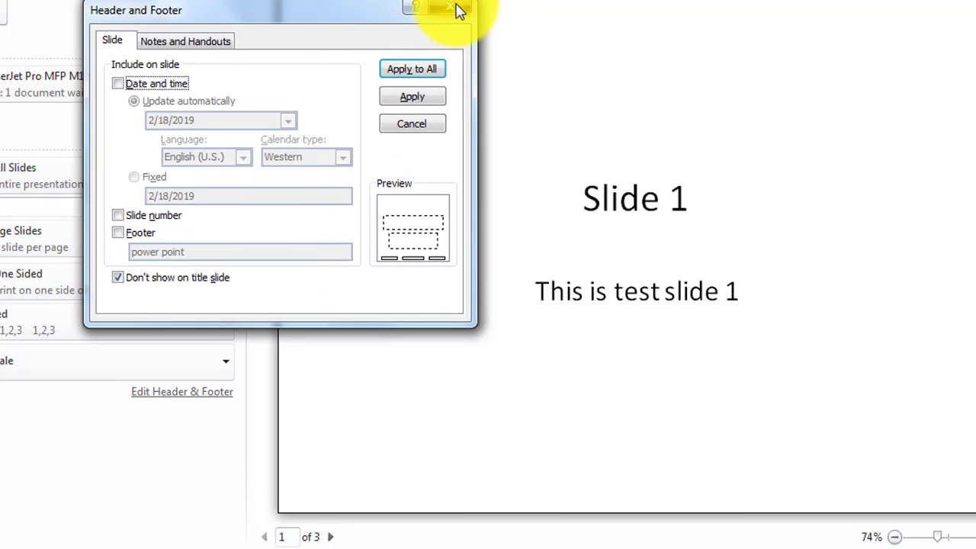
pyautogui.click(458, 10)
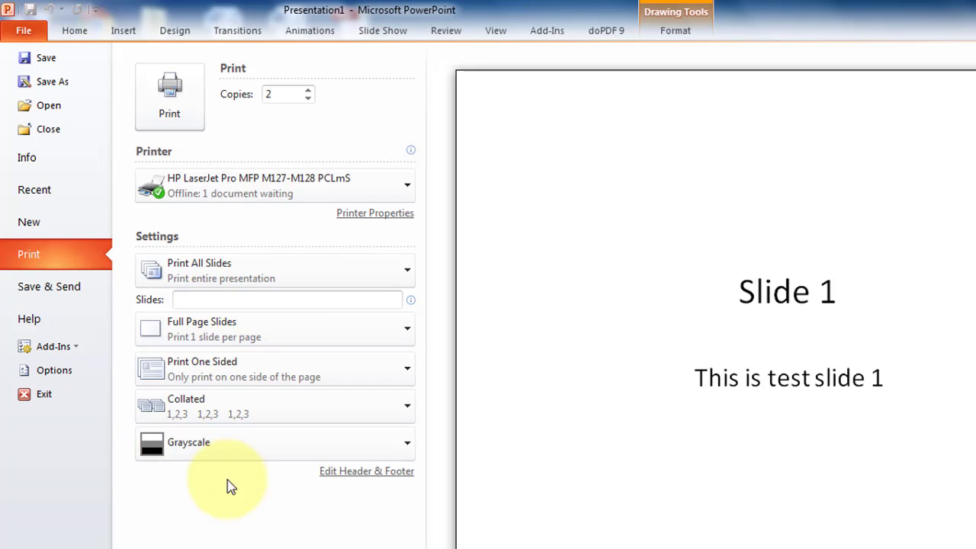
pyautogui.click(336, 477)
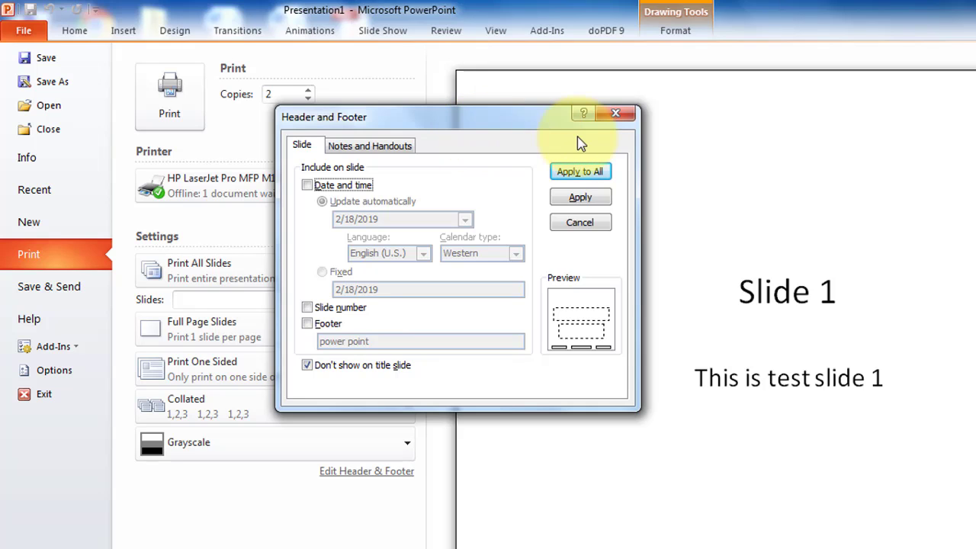
pyautogui.click(615, 115)
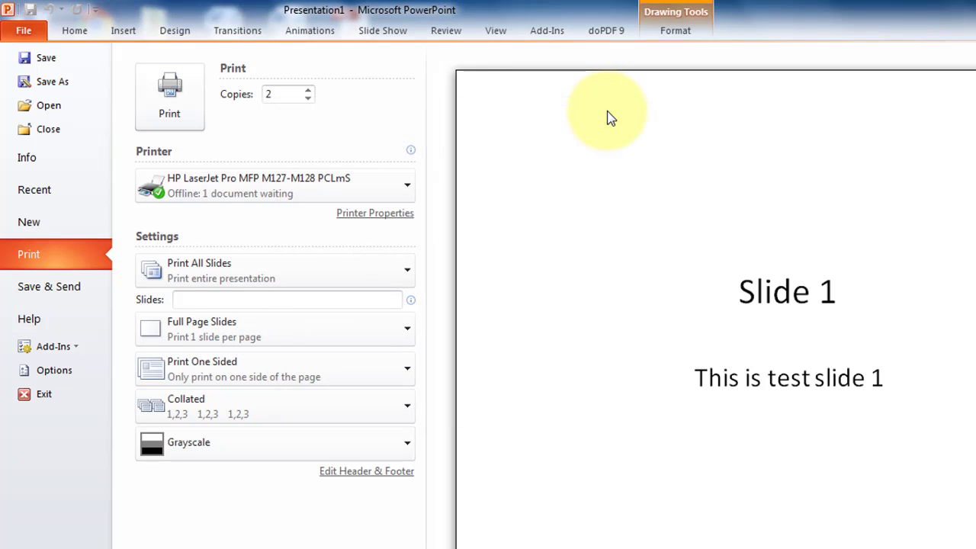